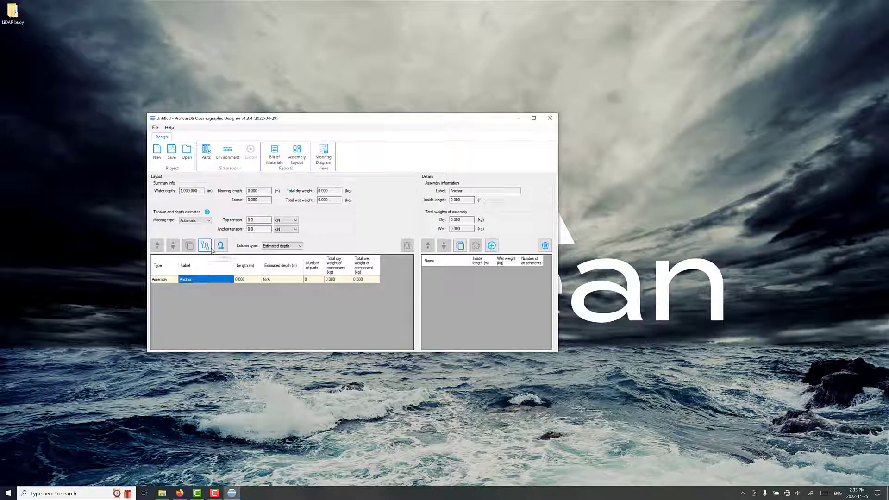
- Add a Samson Rope Amsteel Blue 12mm line above the anchor and set its length to 950 m
{"action": "left_click", "coordinate": [206, 248]}
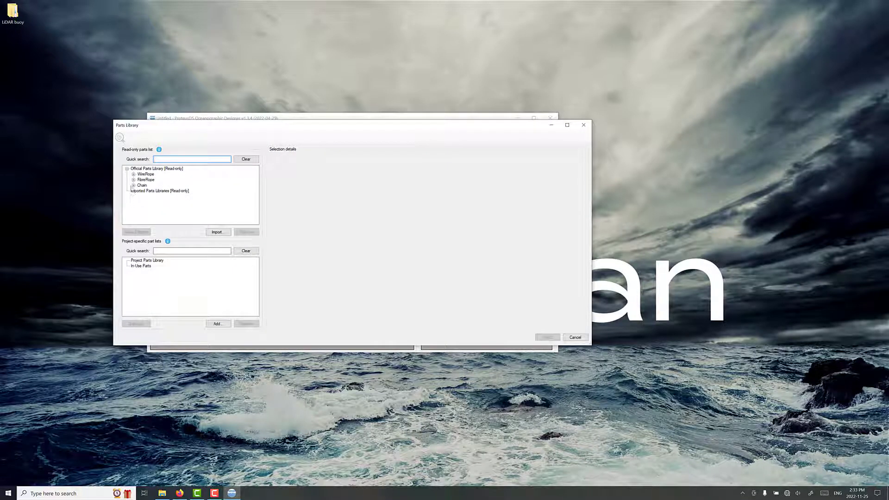
{"action": "left_click", "coordinate": [133, 180]}
{"action": "left_click", "coordinate": [140, 175]}
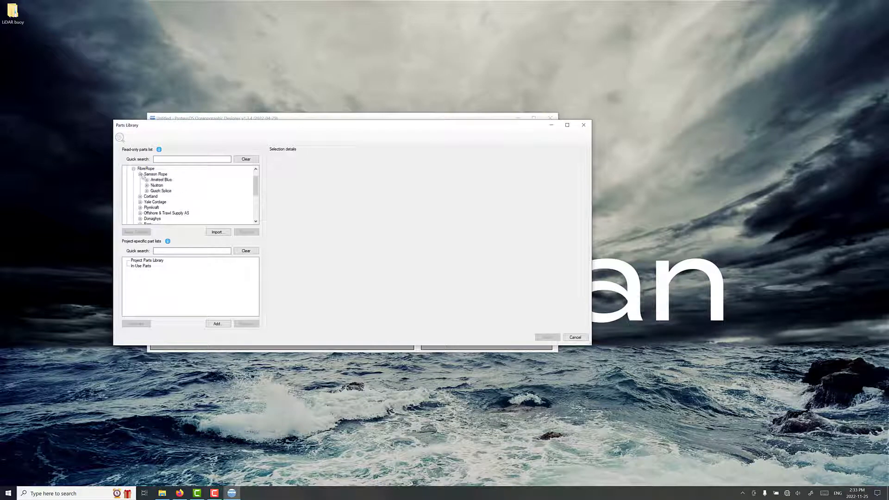
{"action": "scroll", "coordinate": [146, 194], "scroll_direction": "down", "scroll_amount": 2}
{"action": "scroll", "coordinate": [146, 193], "scroll_direction": "up", "scroll_amount": 3}
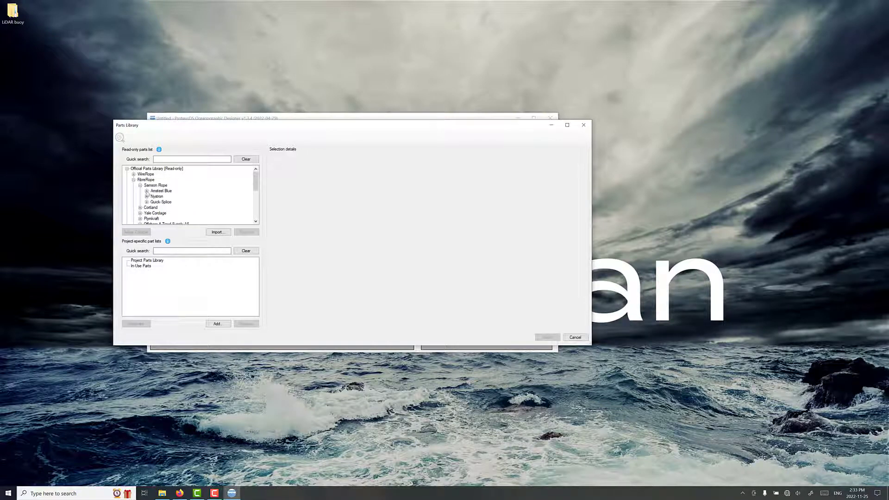
{"action": "left_click", "coordinate": [147, 190]}
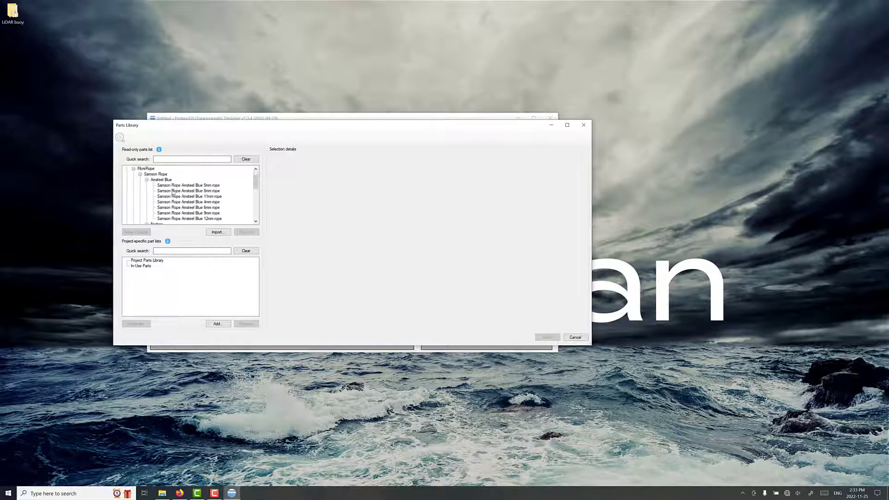
{"action": "left_click", "coordinate": [211, 219]}
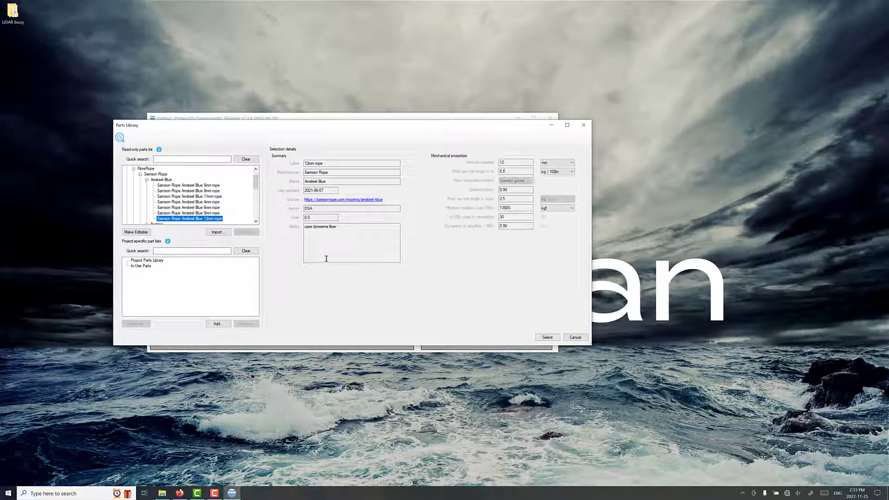
{"action": "left_click", "coordinate": [547, 337]}
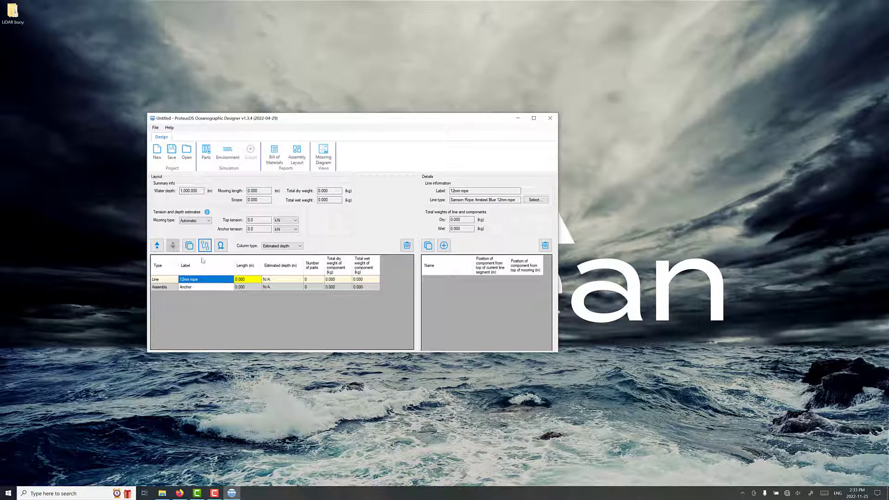
{"action": "left_click", "coordinate": [248, 280]}
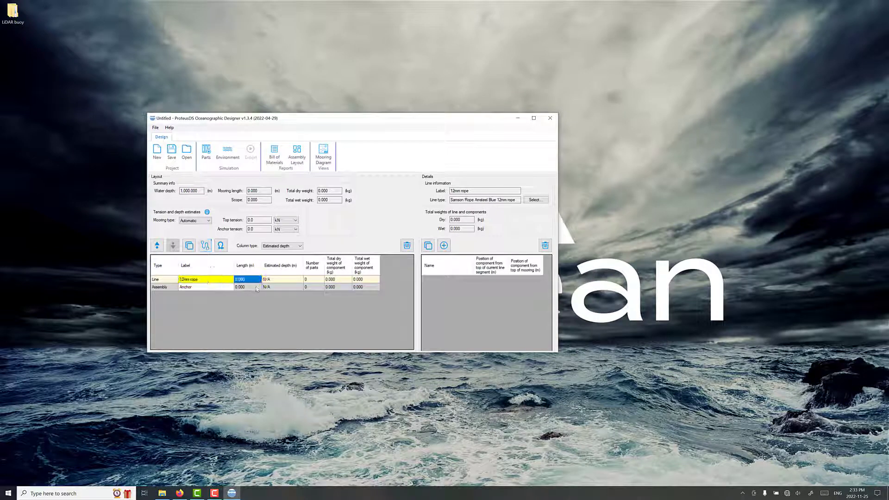
{"action": "type", "text": "950"}
- Add a new assembly above the 950 m rope and label it "midwater float"
{"action": "left_click", "coordinate": [220, 246]}
{"action": "left_click", "coordinate": [227, 279]}
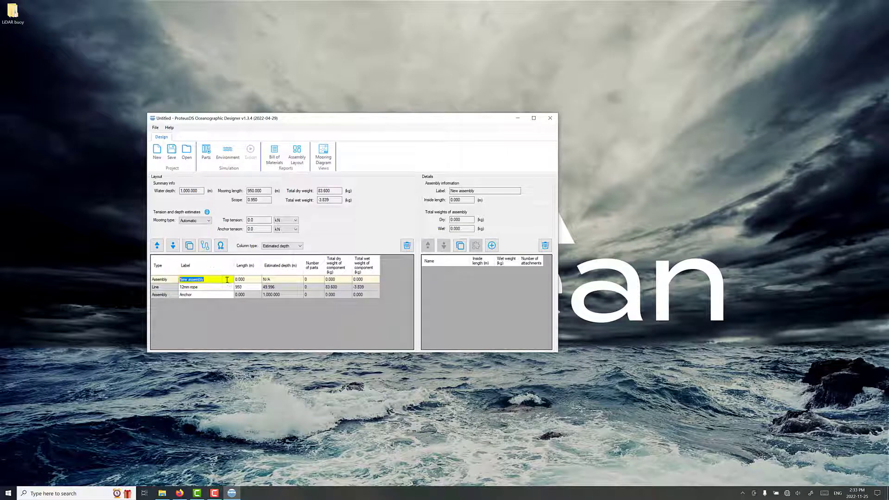
{"action": "type", "text": "midwater float"}
{"action": "key", "text": "Return"}
- Add the Mooring Systems Inc Spherical Float 35" Sphere 300m from the official parts library to the midwater float assembly
{"action": "left_click", "coordinate": [492, 246]}
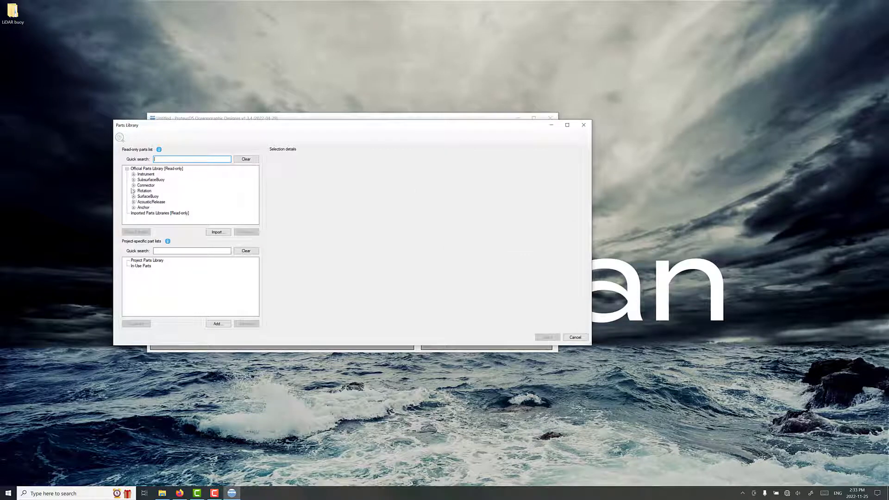
{"action": "left_click", "coordinate": [134, 181]}
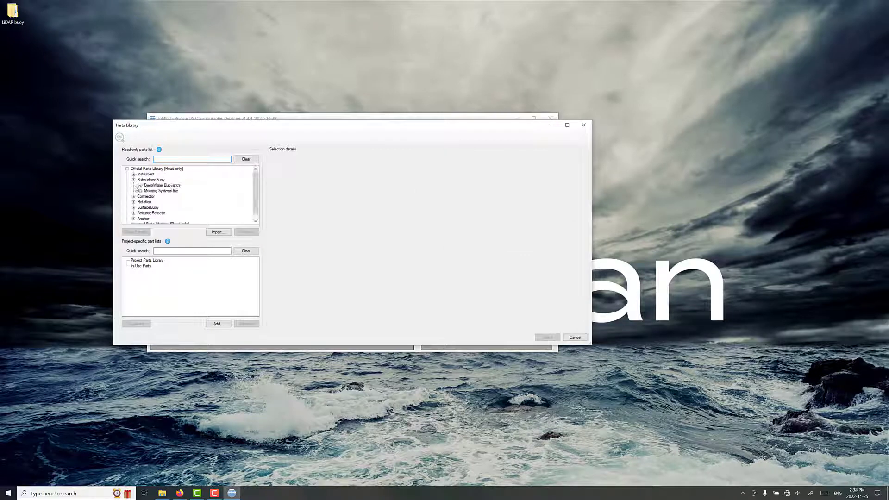
{"action": "left_click", "coordinate": [134, 202]}
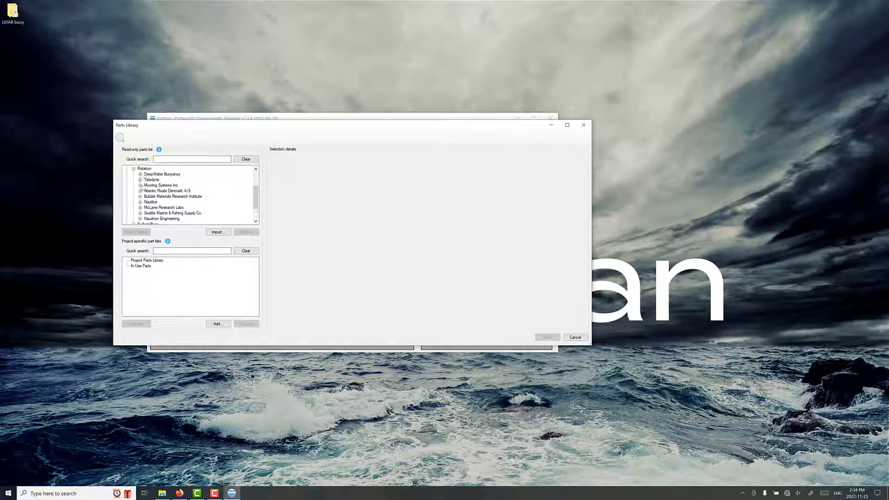
{"action": "left_click", "coordinate": [139, 186]}
{"action": "left_click", "coordinate": [147, 191]}
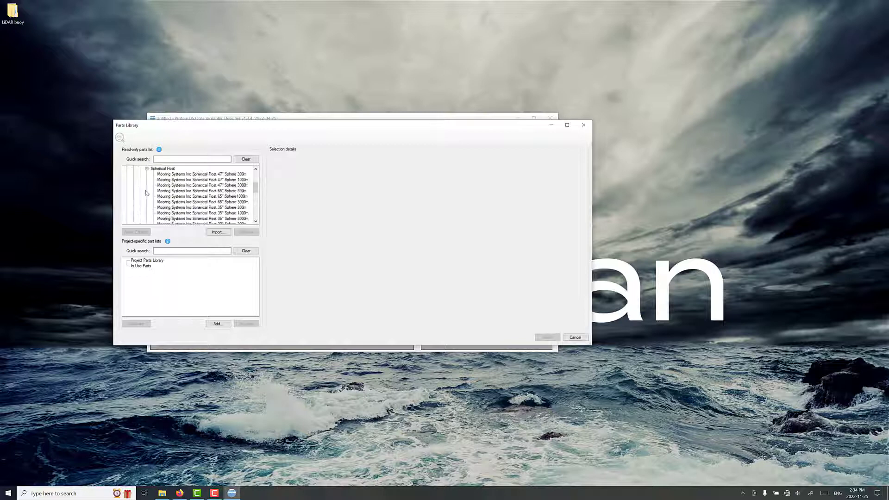
{"action": "left_click", "coordinate": [232, 208]}
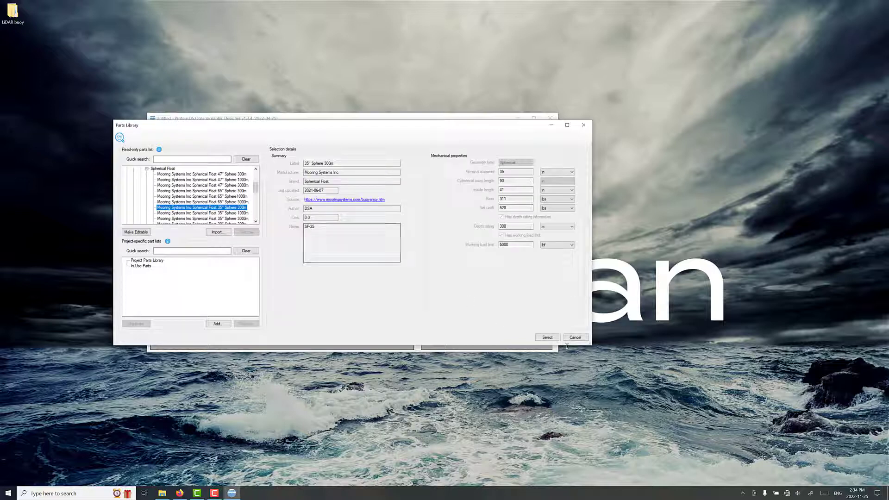
{"action": "left_click", "coordinate": [548, 337]}
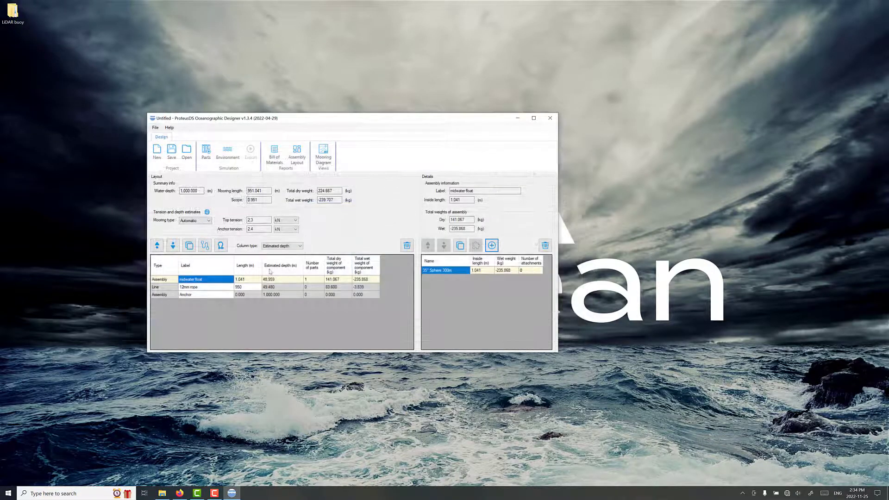
- Add another Samson Rope Amsteel Blue 12mm line above the midwater float and set its length to 100 m
{"action": "left_click", "coordinate": [205, 245]}
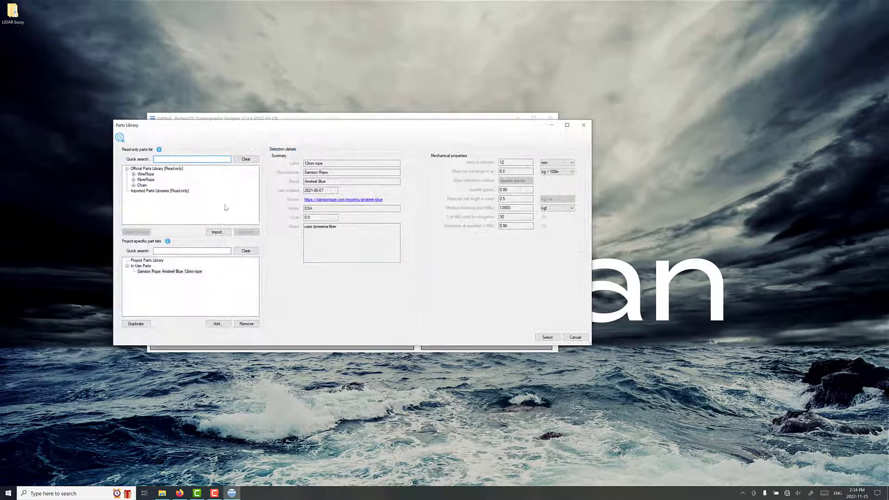
{"action": "left_click", "coordinate": [151, 272]}
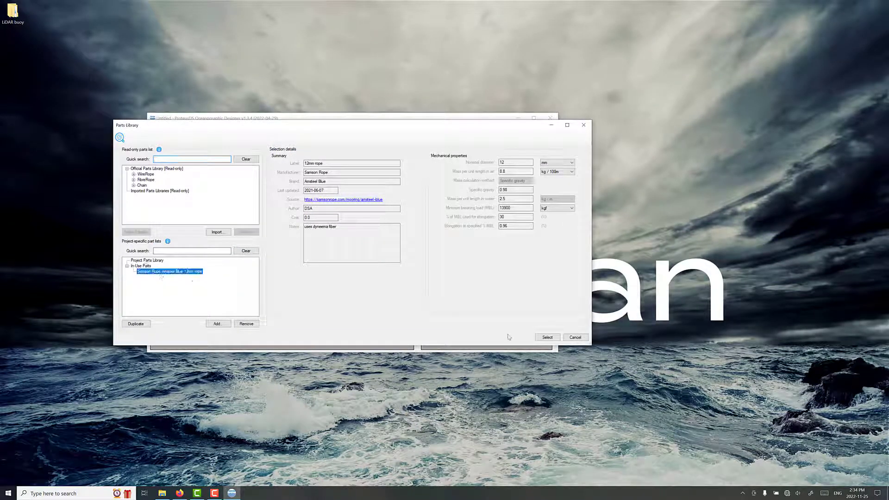
{"action": "left_click", "coordinate": [548, 337]}
{"action": "left_click", "coordinate": [244, 280]}
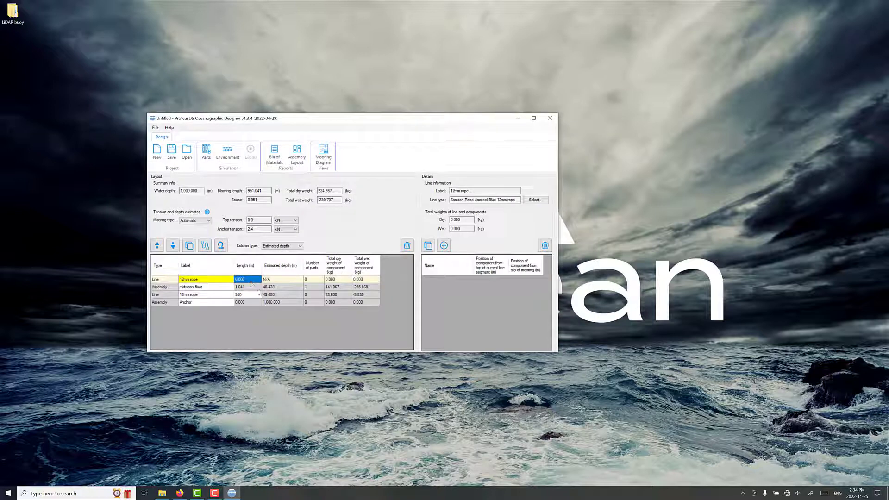
{"action": "type", "text": "100"}
{"action": "key", "text": "Return"}
{"action": "left_click_drag", "start_coordinate": [268, 191], "coordinate": [243, 192]}
- Add a new assembly above the 100 m rope and label it "top buoy"
{"action": "left_click", "coordinate": [221, 245]}
{"action": "left_click", "coordinate": [221, 280]}
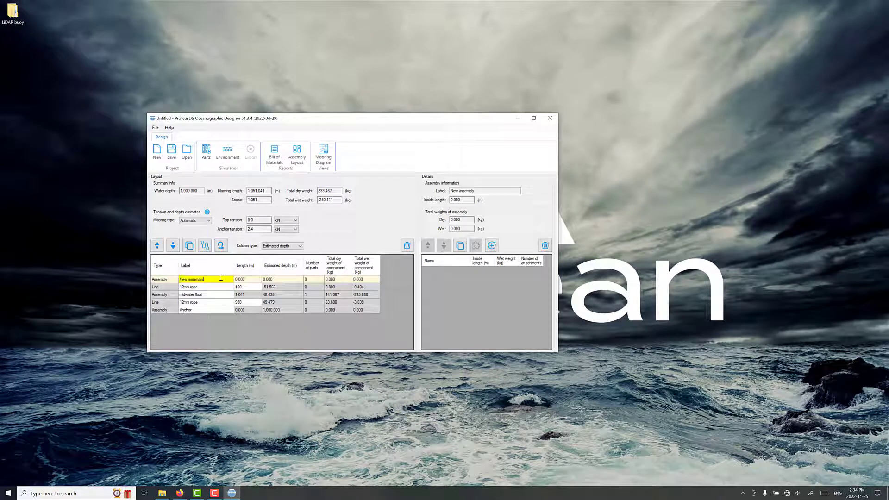
{"action": "type", "text": "top buoy"}
{"action": "key", "text": "Return"}
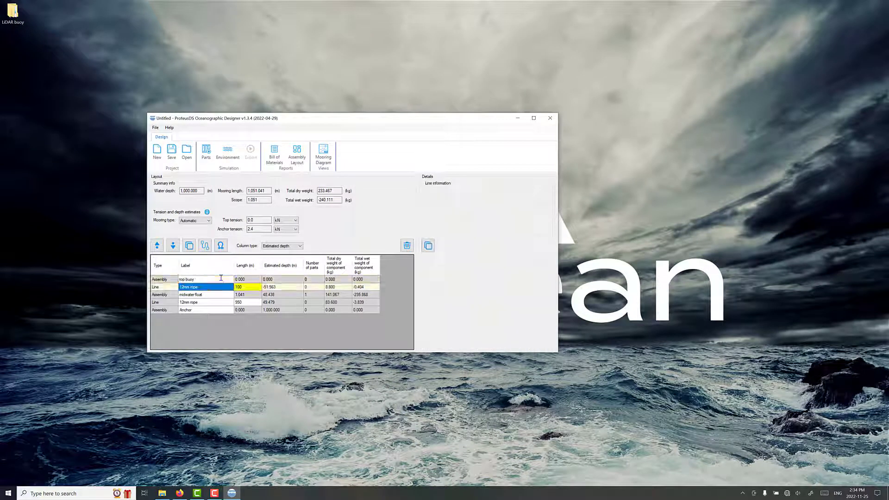
- Start creating a custom project part of type Surface buoy for the top buoy assembly
{"action": "left_click", "coordinate": [220, 280]}
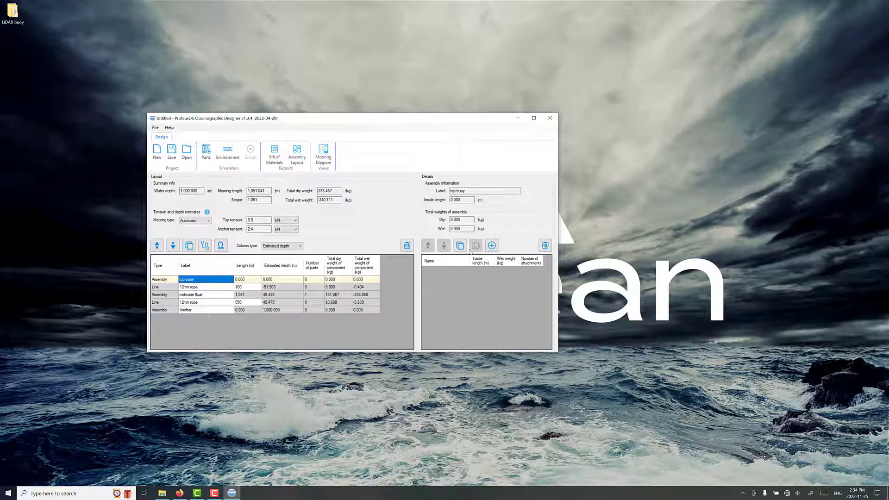
{"action": "left_click", "coordinate": [489, 246]}
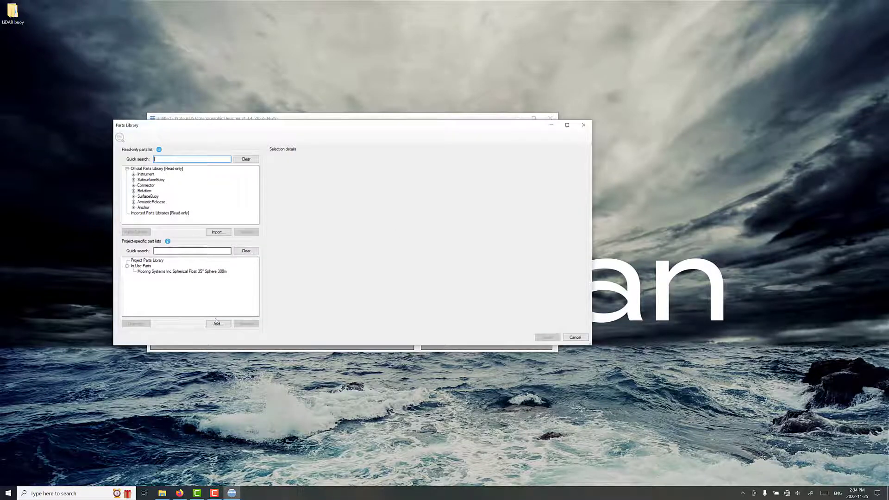
{"action": "left_click", "coordinate": [218, 324]}
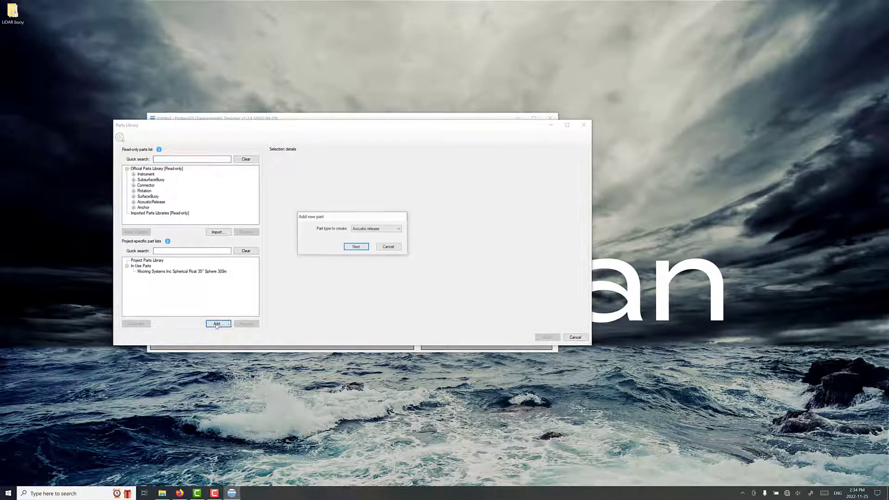
{"action": "left_click", "coordinate": [367, 229]}
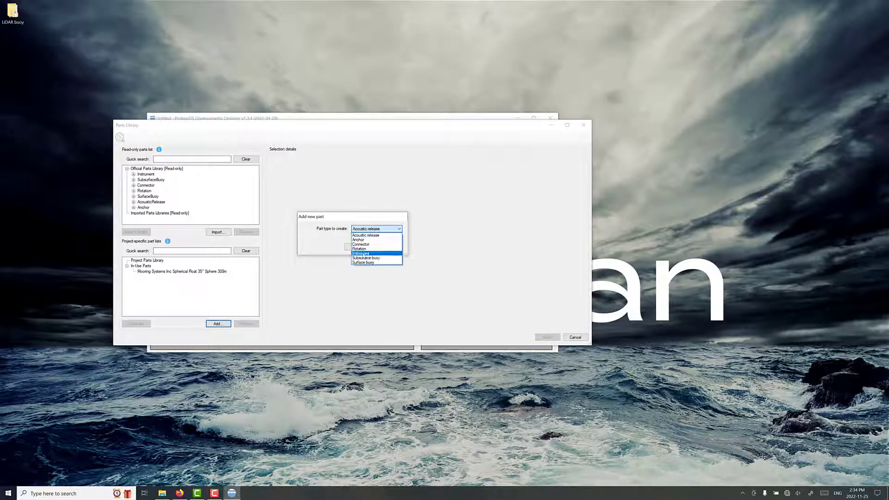
{"action": "left_click", "coordinate": [364, 262]}
{"action": "left_click", "coordinate": [357, 247]}
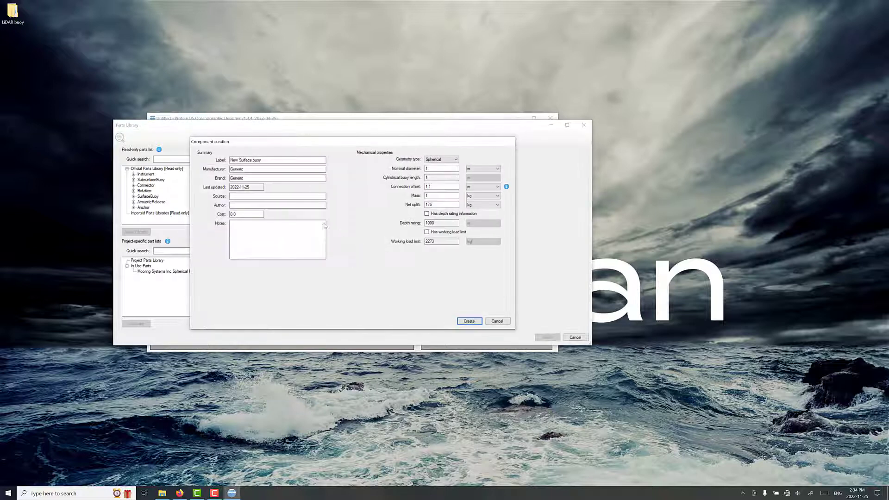
- Switch to Firefox with the Fugro wind lidar buoy datasheet and arrange it beside the component creation dialog
{"action": "left_click_drag", "start_coordinate": [262, 146], "coordinate": [202, 184]}
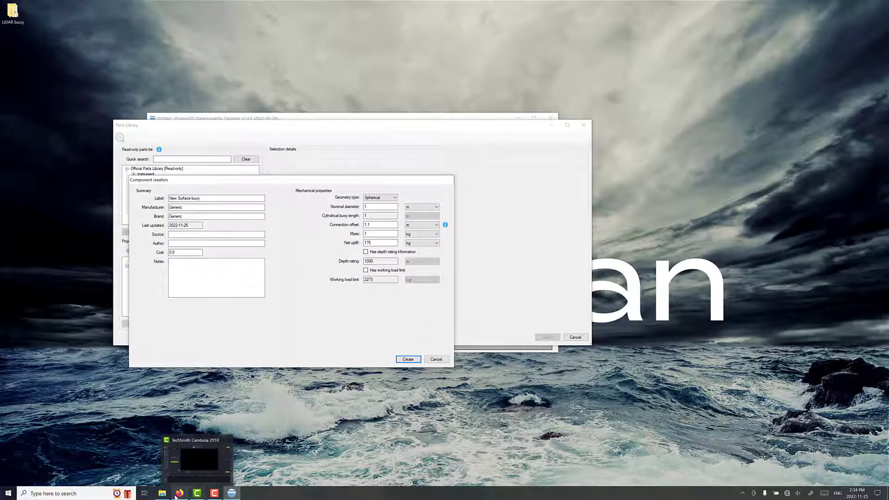
{"action": "left_click", "coordinate": [177, 495]}
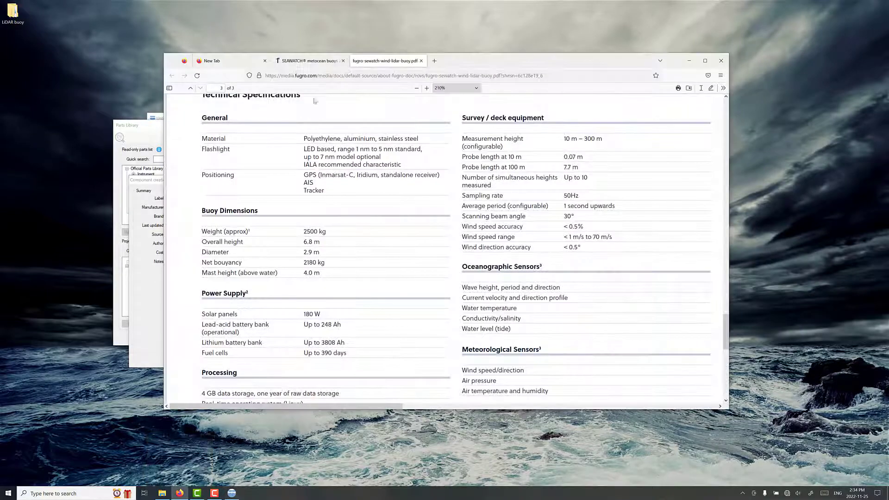
{"action": "left_click_drag", "start_coordinate": [176, 63], "coordinate": [403, 31]}
{"action": "left_click_drag", "start_coordinate": [268, 181], "coordinate": [241, 186]}
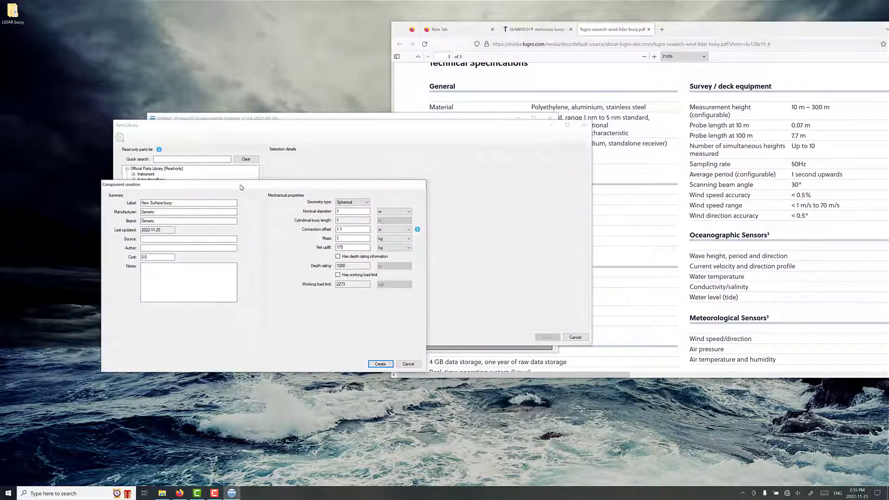
{"action": "left_click_drag", "start_coordinate": [399, 31], "coordinate": [405, 27]}
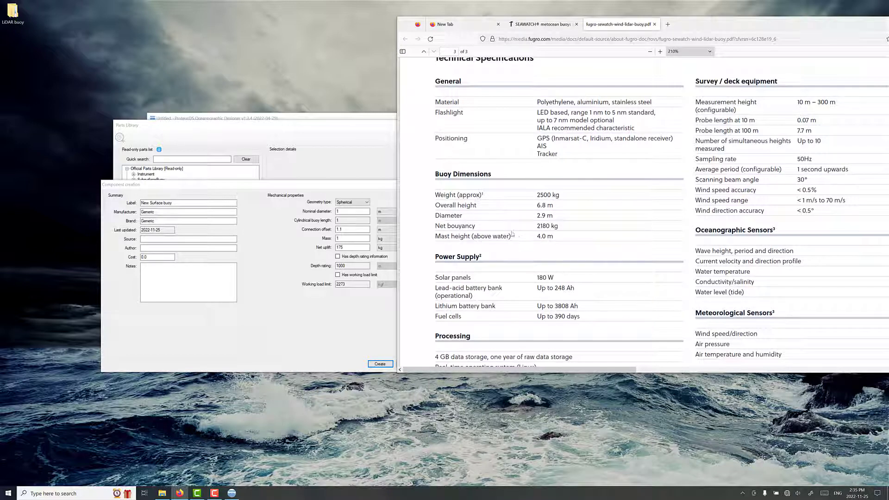
{"action": "left_click", "coordinate": [343, 211]}
{"action": "left_click_drag", "start_coordinate": [311, 188], "coordinate": [283, 187]}
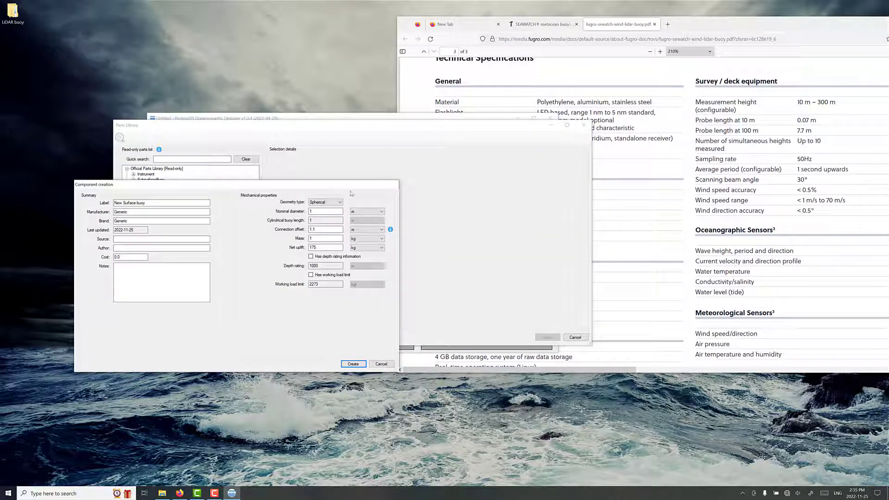
- Set the new surface buoy's geometry type to Cylindrical and its nominal diameter to 2.9 m, consulting the buoy datasheet
{"action": "left_click", "coordinate": [335, 202]}
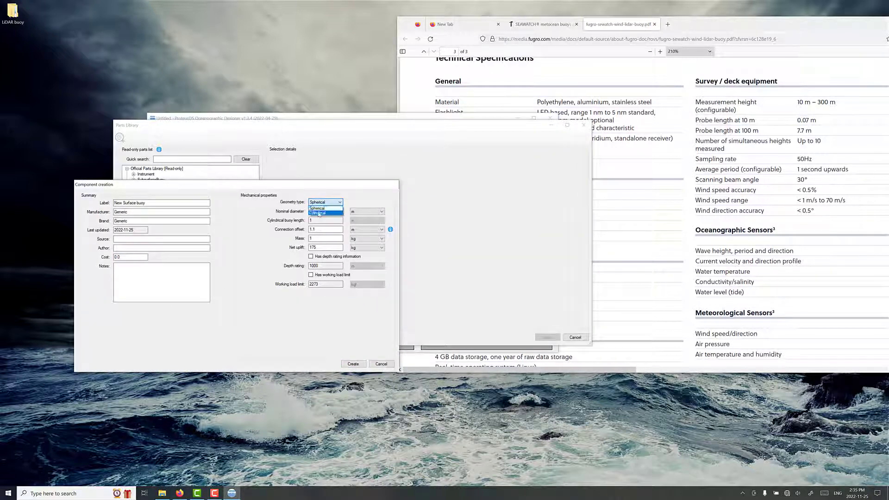
{"action": "left_click", "coordinate": [324, 214]}
{"action": "left_click", "coordinate": [611, 224]}
{"action": "scroll", "coordinate": [619, 209], "scroll_direction": "up", "scroll_amount": 8}
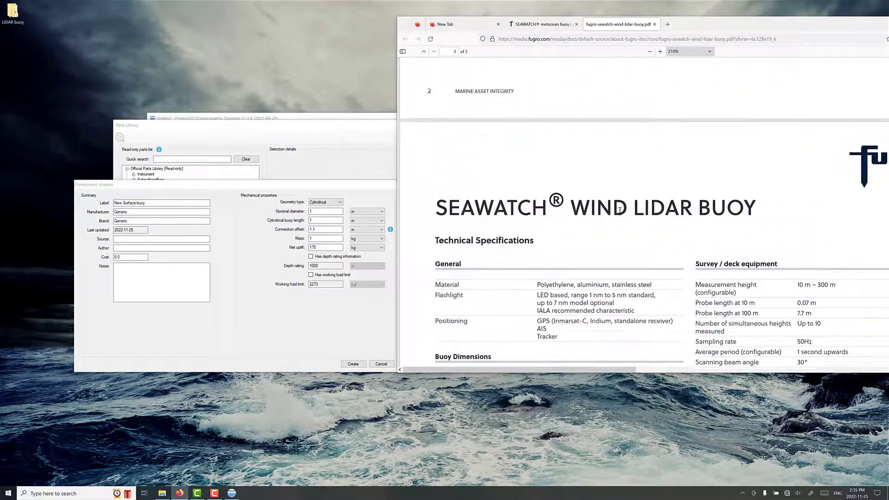
{"action": "scroll", "coordinate": [618, 209], "scroll_direction": "up", "scroll_amount": 4}
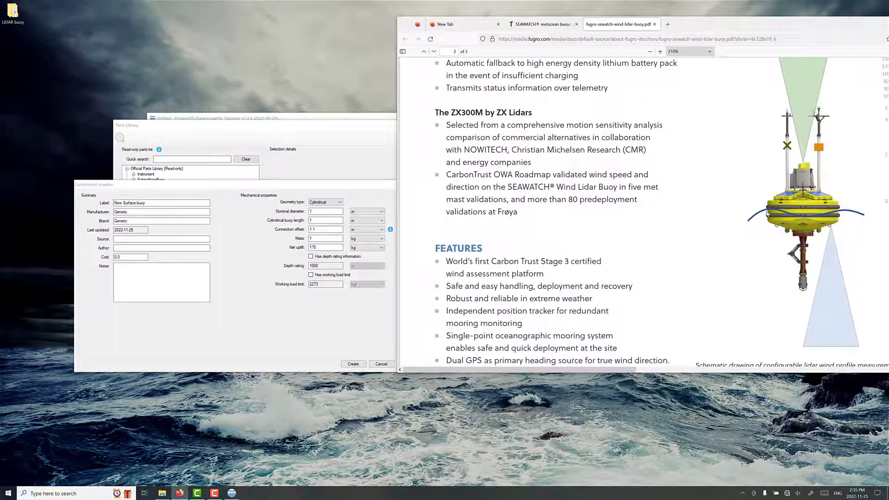
{"action": "scroll", "coordinate": [599, 226], "scroll_direction": "down", "scroll_amount": 12}
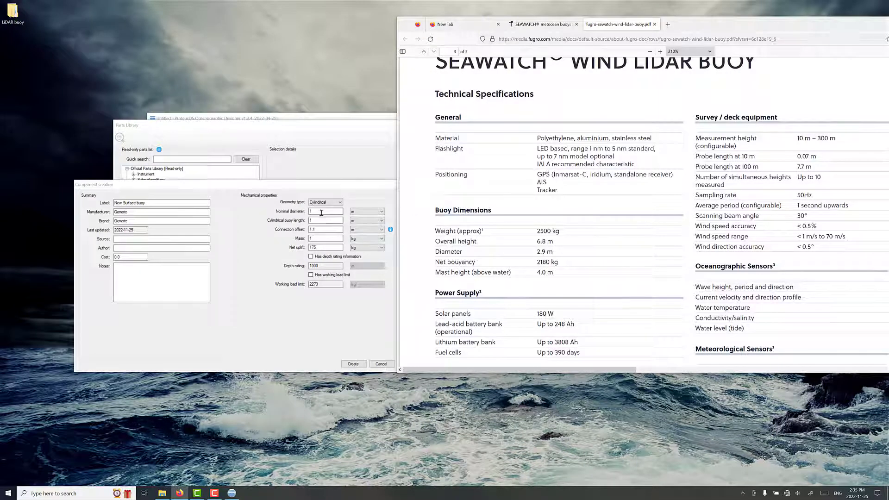
{"action": "double_click", "coordinate": [326, 212]}
{"action": "type", "text": "2.69"}
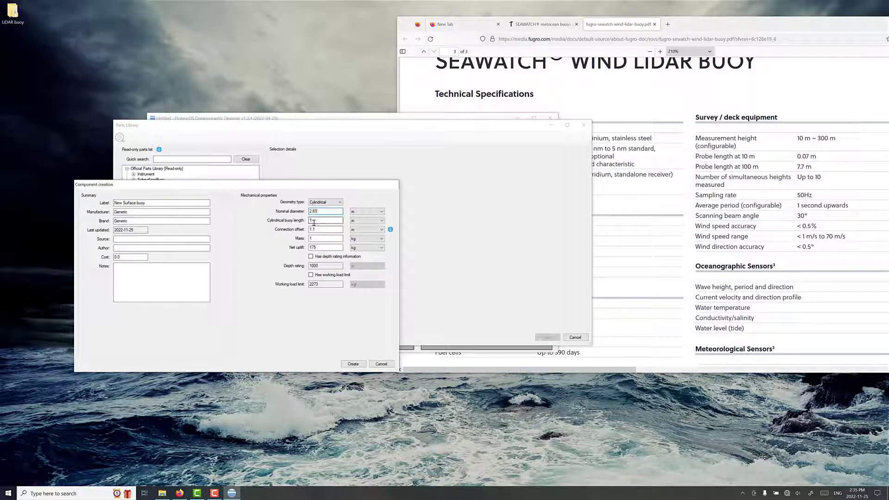
- Set the new buoy's connection offset to 0.5 m after checking the datasheet's schematic drawing and buoy dimensions
{"action": "left_click", "coordinate": [314, 221]}
{"action": "left_click", "coordinate": [787, 166]}
{"action": "scroll", "coordinate": [789, 165], "scroll_direction": "up", "scroll_amount": 10}
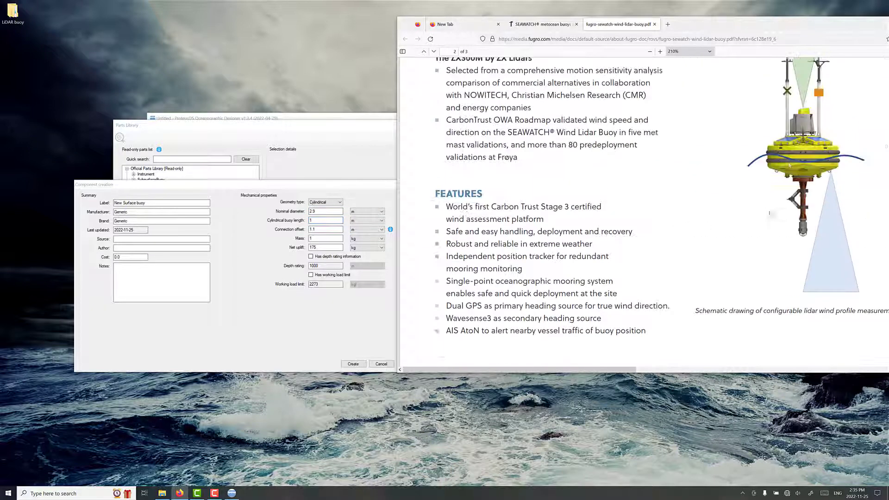
{"action": "scroll", "coordinate": [790, 165], "scroll_direction": "up", "scroll_amount": 1}
{"action": "scroll", "coordinate": [769, 206], "scroll_direction": "down", "scroll_amount": 10}
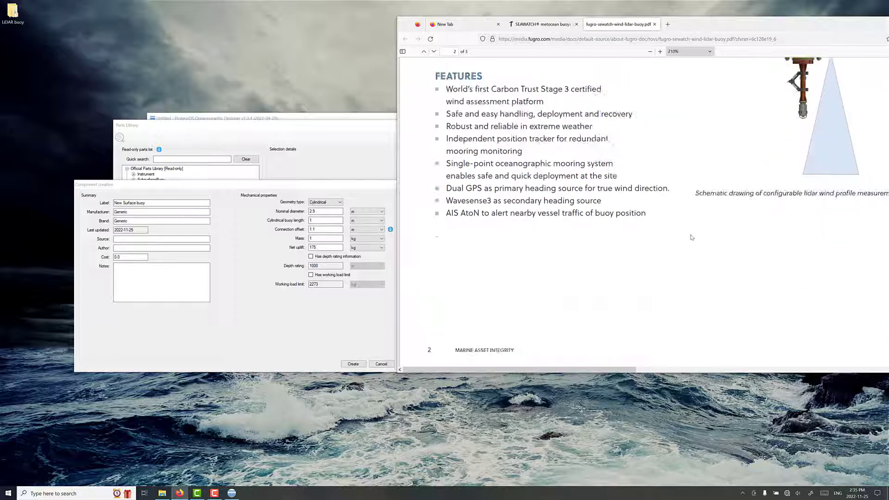
{"action": "scroll", "coordinate": [648, 249], "scroll_direction": "up", "scroll_amount": 2}
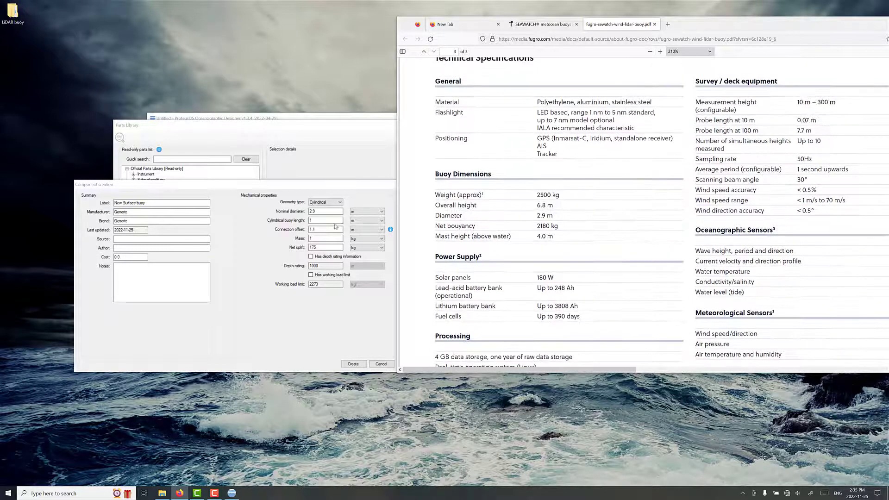
{"action": "left_click", "coordinate": [324, 230]}
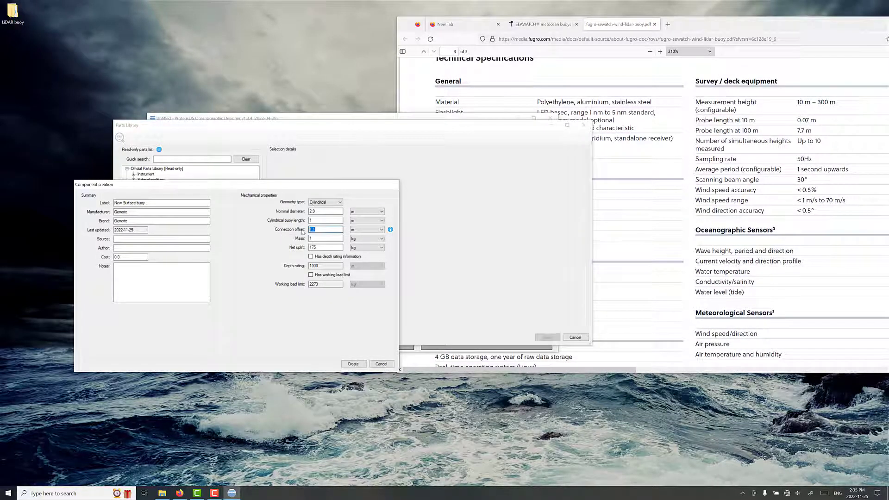
{"action": "double_click", "coordinate": [318, 229]}
{"action": "type", "text": "0.5"}
- Set the buoy's mass to 2500 kg and its net uplift to 2180 kg, following the datasheet
{"action": "left_click_drag", "start_coordinate": [317, 239], "coordinate": [340, 237]}
{"action": "type", "text": "2500"}
{"action": "left_click", "coordinate": [597, 191]}
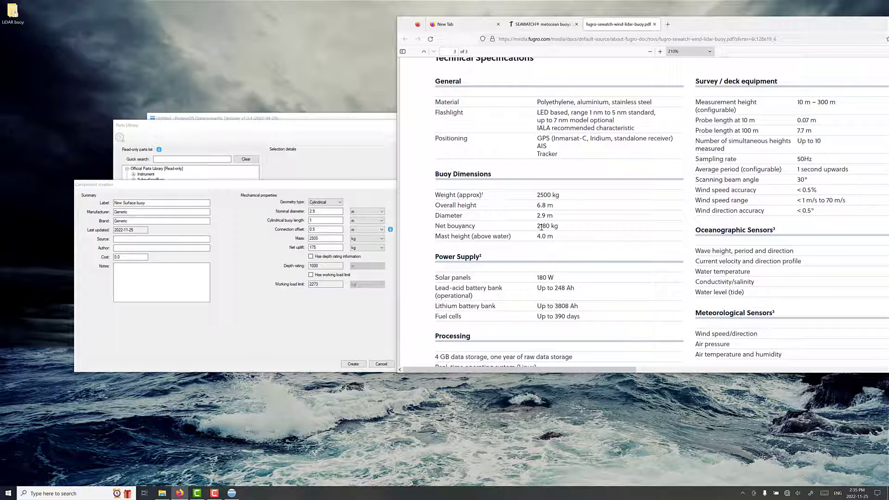
{"action": "left_click_drag", "start_coordinate": [326, 248], "coordinate": [309, 251]}
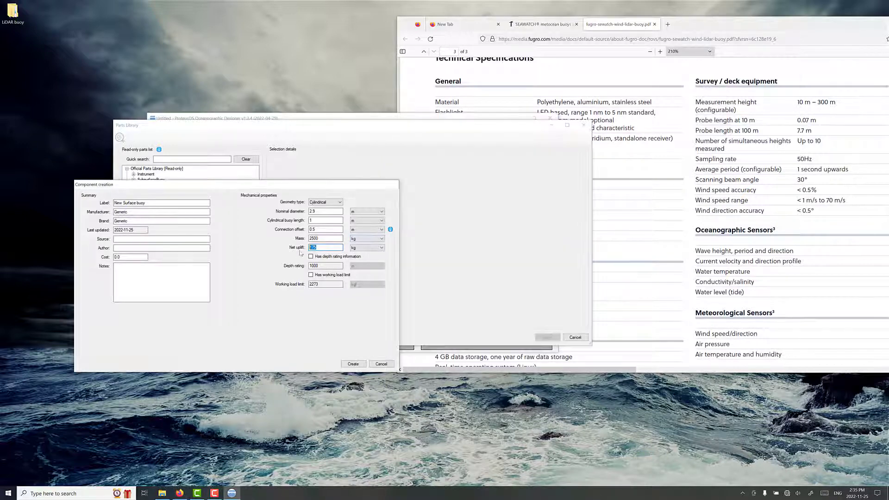
{"action": "type", "text": "2180"}
- Label the new part "LiDAR buoy" with manufacturer Fugro and brand Seawatch, and enter the author's initials
{"action": "left_click_drag", "start_coordinate": [163, 203], "coordinate": [75, 211]}
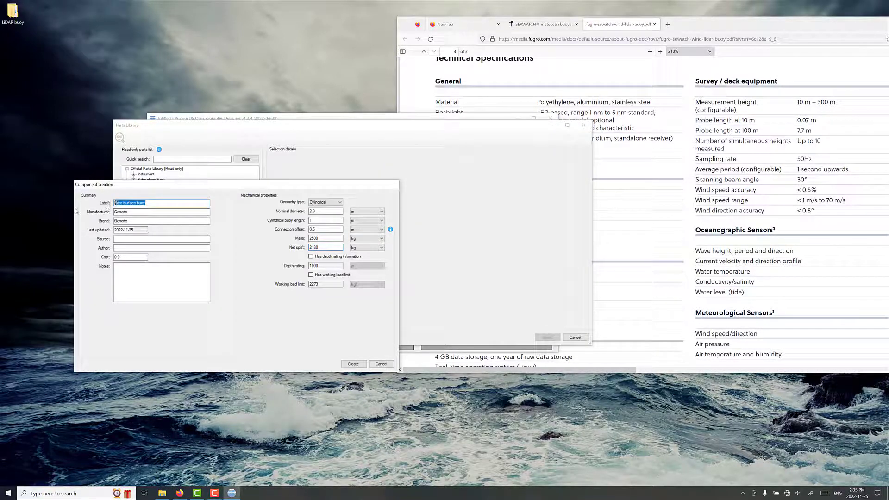
{"action": "type", "text": "LiDAR buoy"}
{"action": "key", "text": "Tab"}
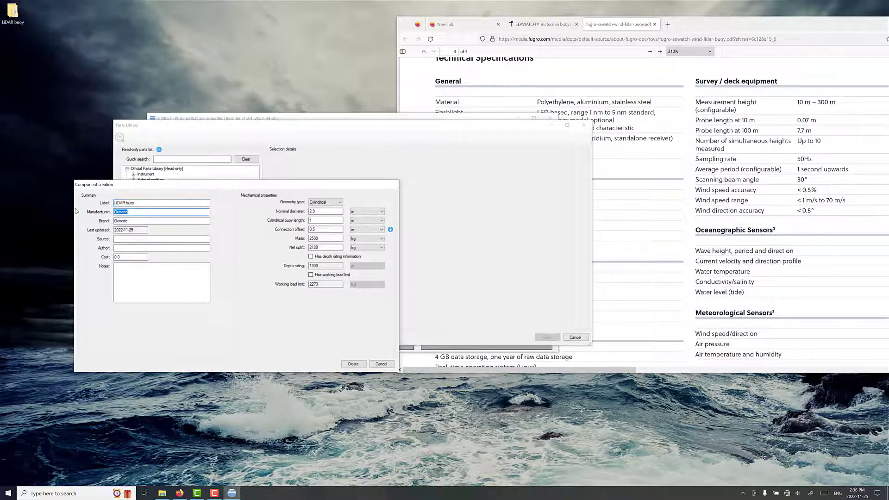
{"action": "type", "text": "Fugro"}
{"action": "key", "text": "Tab"}
{"action": "type", "text": "S"}
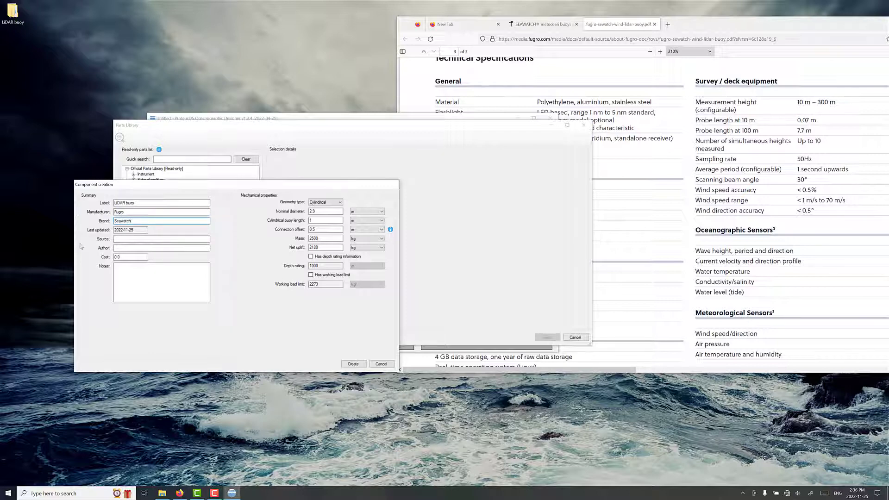
{"action": "left_click", "coordinate": [125, 249]}
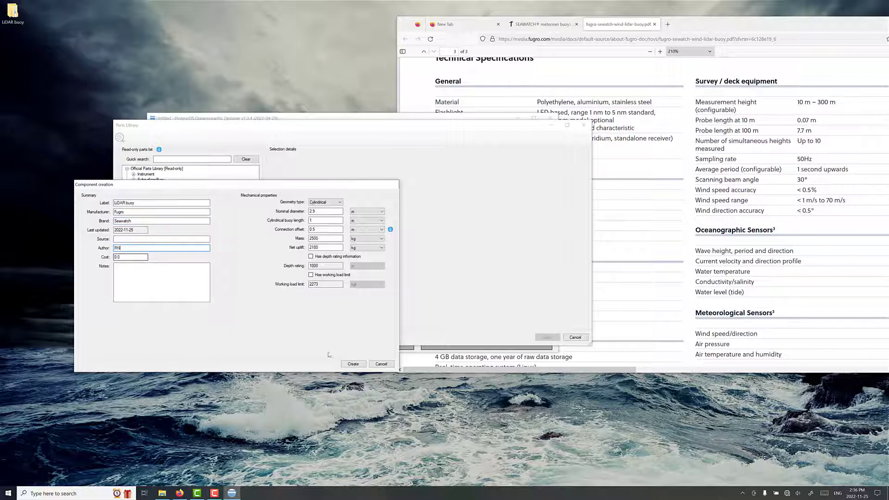
- Create the custom part and insert the Fugro Seawatch LiDAR buoy into the top buoy assembly
{"action": "left_click", "coordinate": [353, 364]}
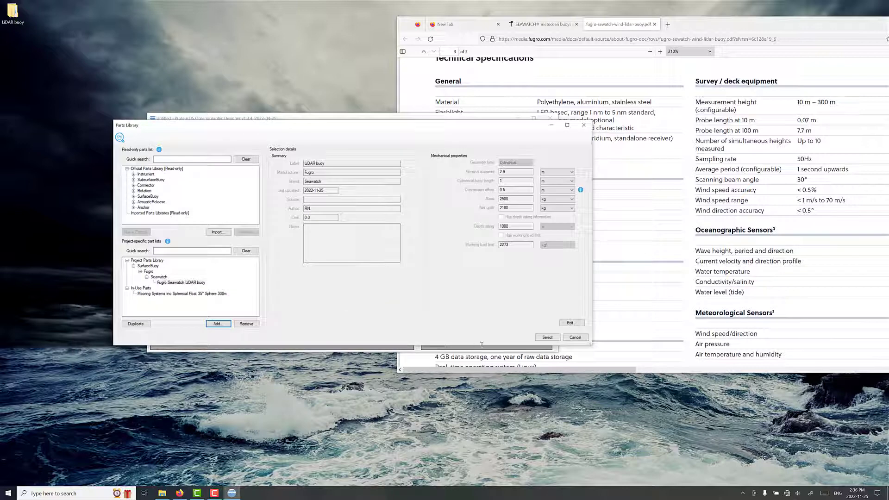
{"action": "left_click", "coordinate": [187, 284]}
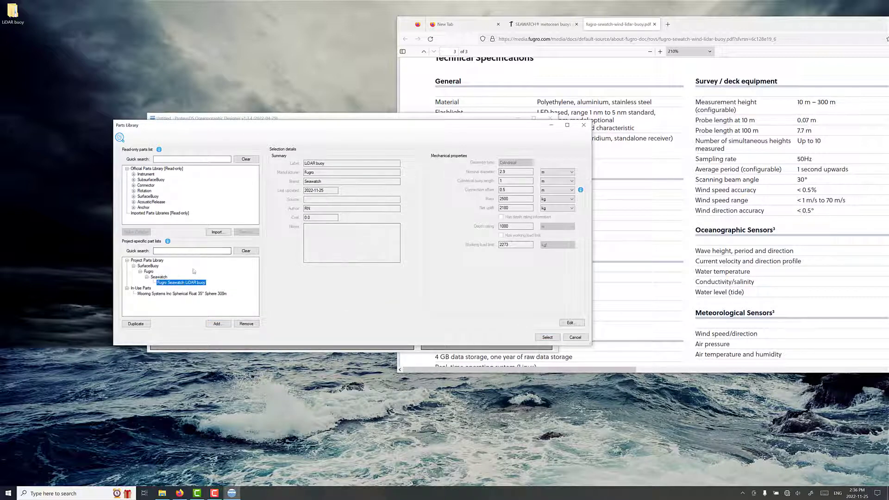
{"action": "left_click", "coordinate": [538, 337]}
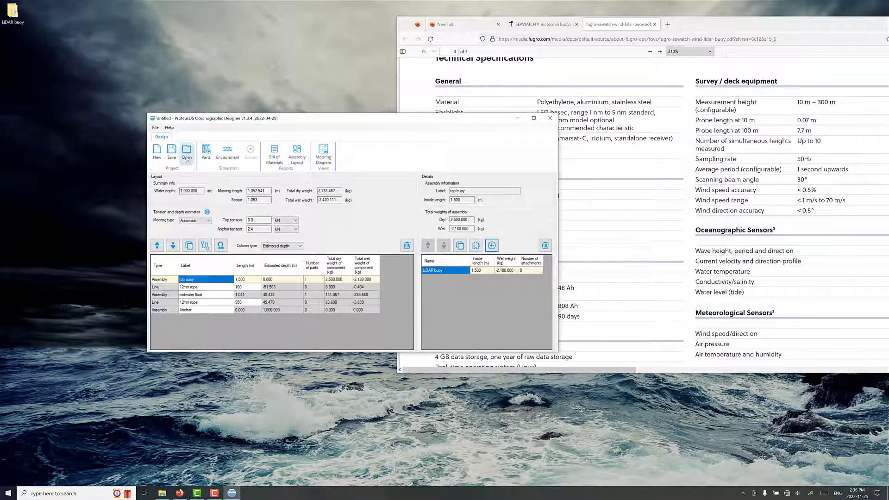
- Save the mooring layout as "mooring" in the LiDAR buoy folder on the desktop
{"action": "left_click", "coordinate": [171, 153]}
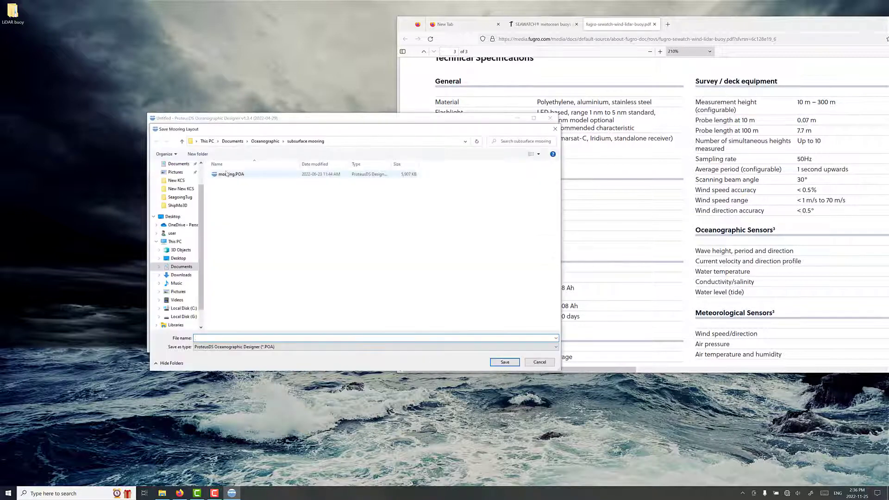
{"action": "scroll", "coordinate": [185, 173], "scroll_direction": "up", "scroll_amount": 2}
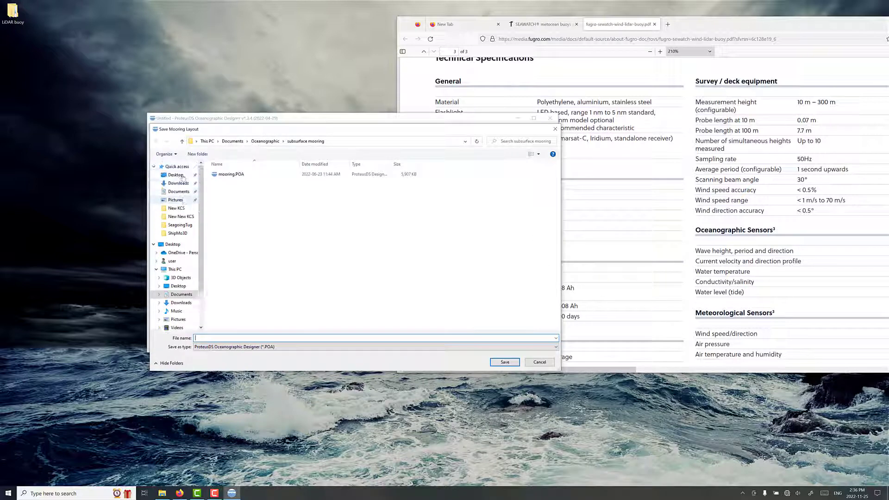
{"action": "left_click", "coordinate": [175, 175]}
{"action": "double_click", "coordinate": [222, 178]}
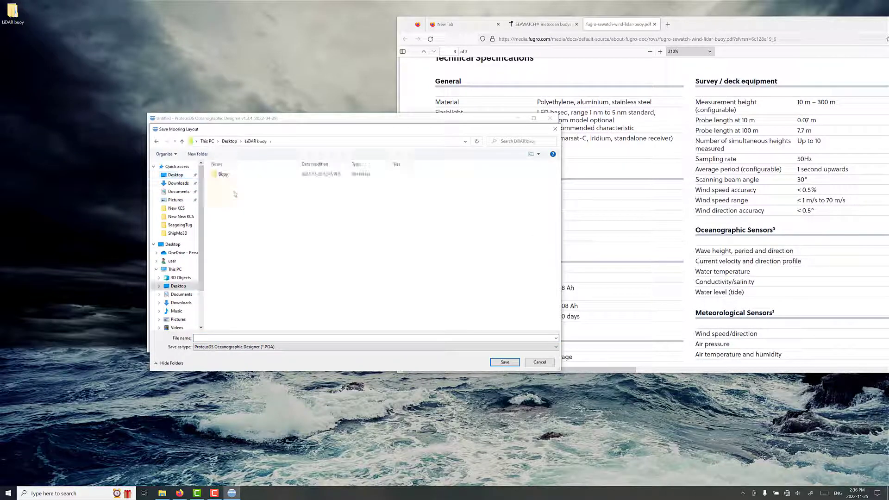
{"action": "left_click", "coordinate": [220, 338]}
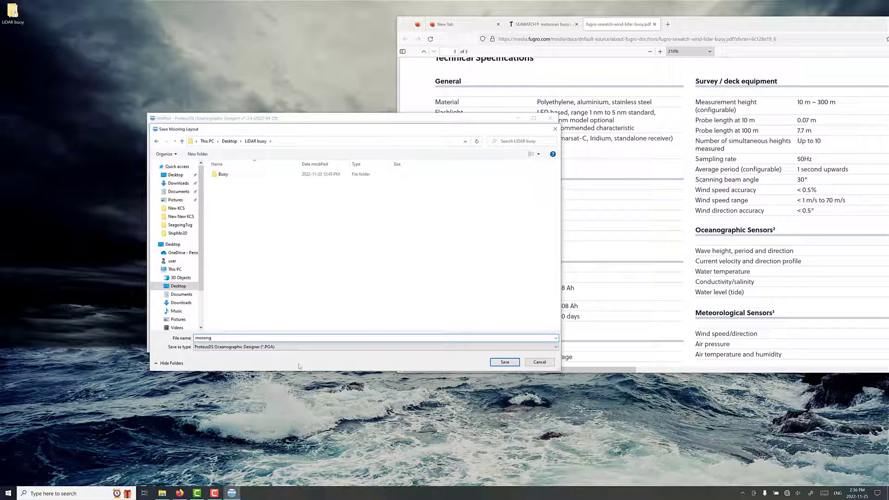
{"action": "left_click", "coordinate": [505, 362]}
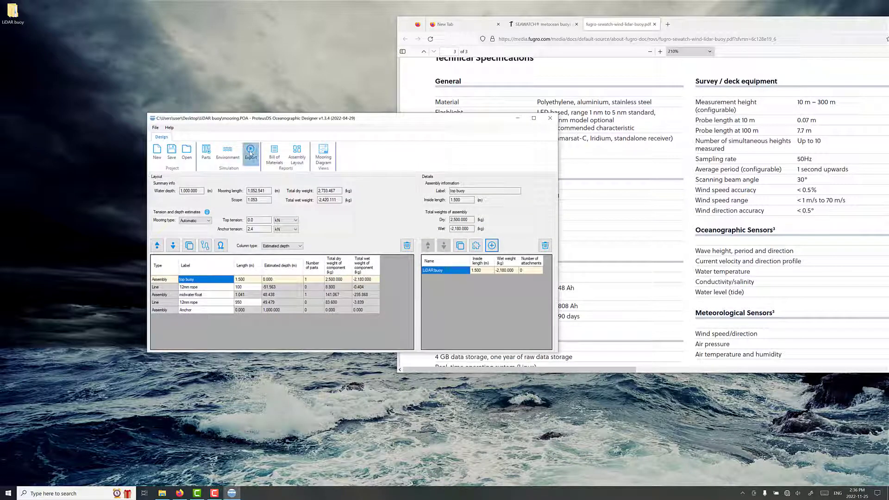
- Export the mooring as a static simulation project to the ProteusDS Simulation Toolbox and run the simulation
{"action": "left_click", "coordinate": [251, 154]}
{"action": "left_click", "coordinate": [357, 263]}
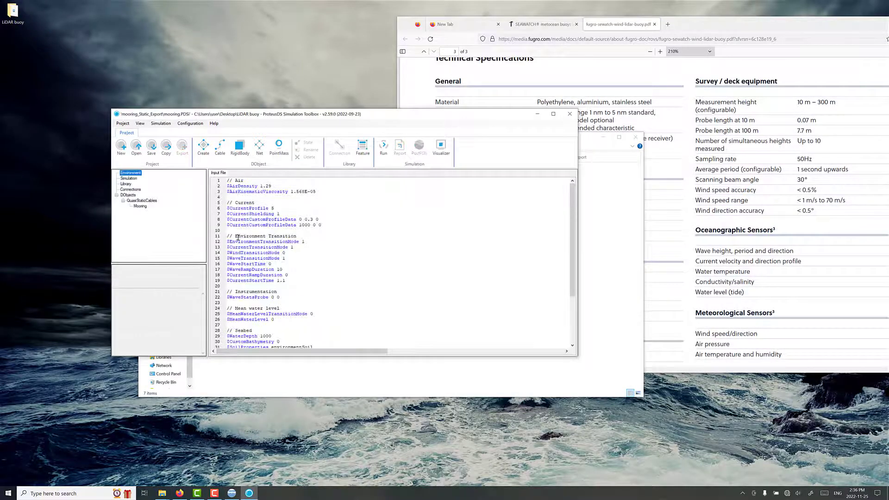
{"action": "left_click", "coordinate": [384, 147]}
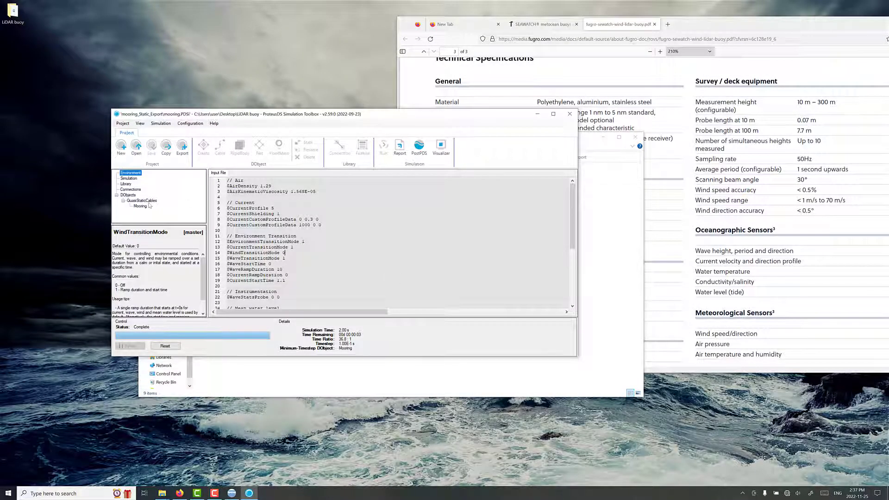
- Open the simulation results in PostPDS, maximize the window and focus the view on the mooring's surface buoy
{"action": "left_click", "coordinate": [419, 152]}
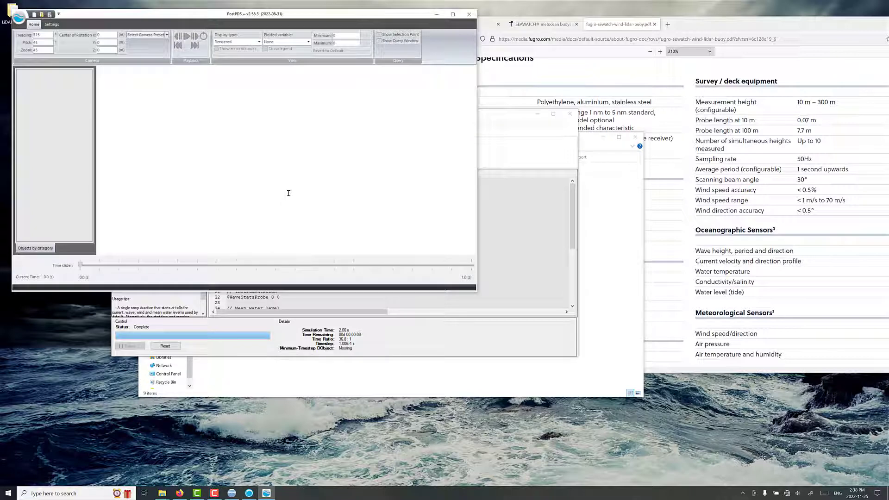
{"action": "left_click", "coordinate": [275, 225]}
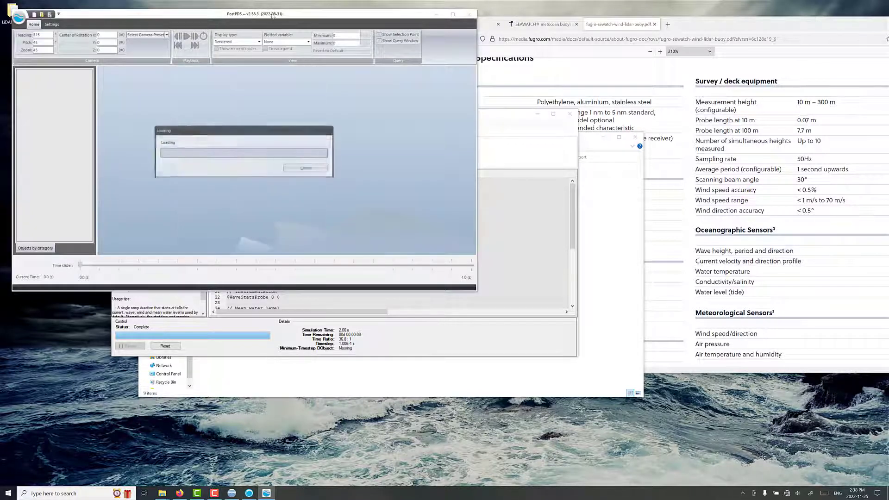
{"action": "left_click", "coordinate": [453, 14]}
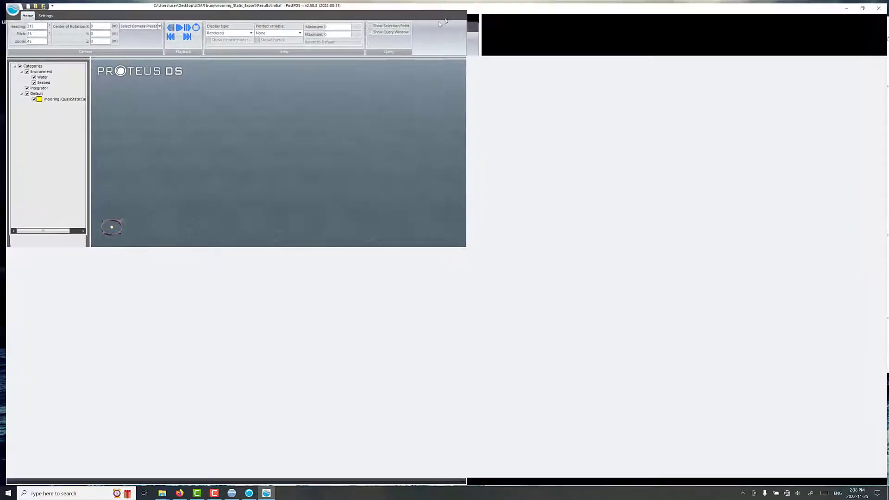
{"action": "left_click_drag", "start_coordinate": [475, 200], "coordinate": [487, 179]}
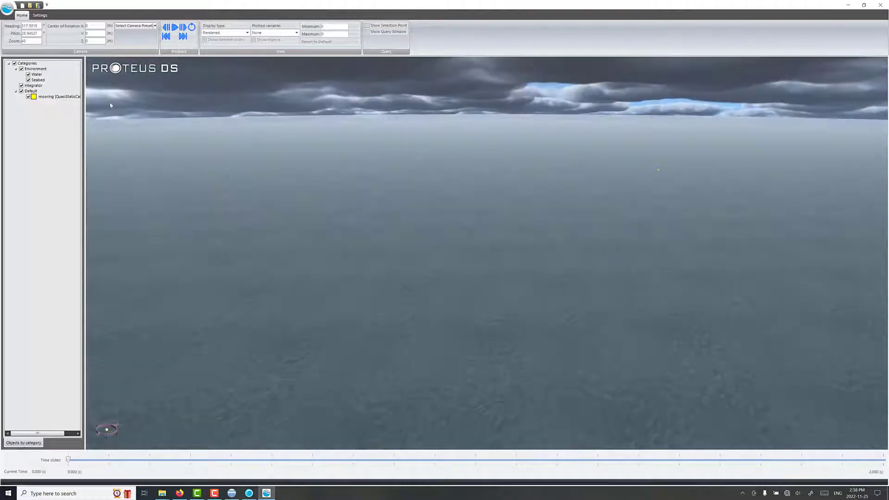
{"action": "double_click", "coordinate": [67, 98]}
{"action": "scroll", "coordinate": [441, 260], "scroll_direction": "up", "scroll_amount": 5}
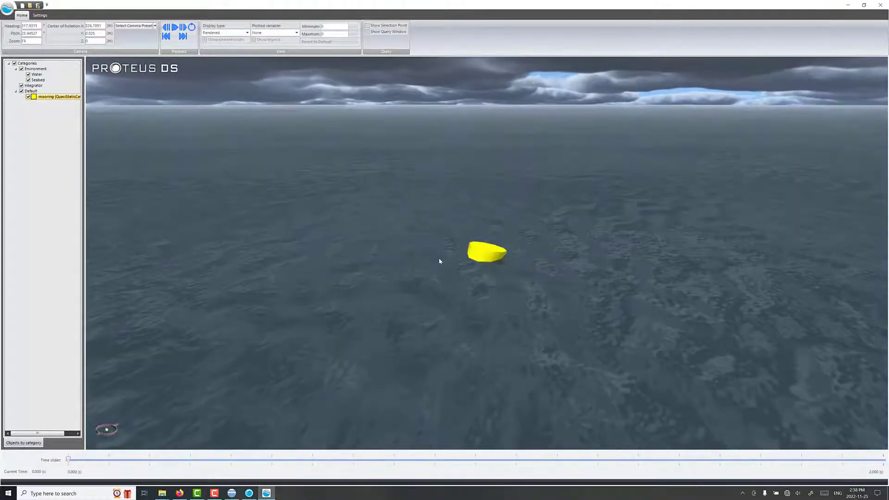
{"action": "mouse_move", "coordinate": [440, 260]}
{"action": "left_mouse_down"}
{"action": "mouse_move", "coordinate": [421, 234]}
{"action": "mouse_move", "coordinate": [452, 272]}
{"action": "mouse_move", "coordinate": [460, 230]}
{"action": "mouse_move", "coordinate": [428, 262]}
{"action": "left_mouse_up"}
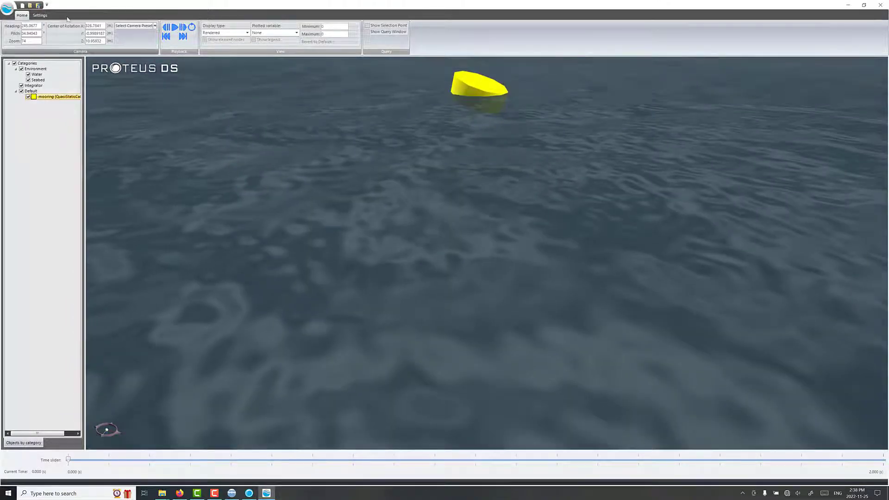
- Show the whole mooring in an orthographic side view at heading 270 with the Engineering display type
{"action": "left_click", "coordinate": [40, 15]}
{"action": "left_click", "coordinate": [37, 38]}
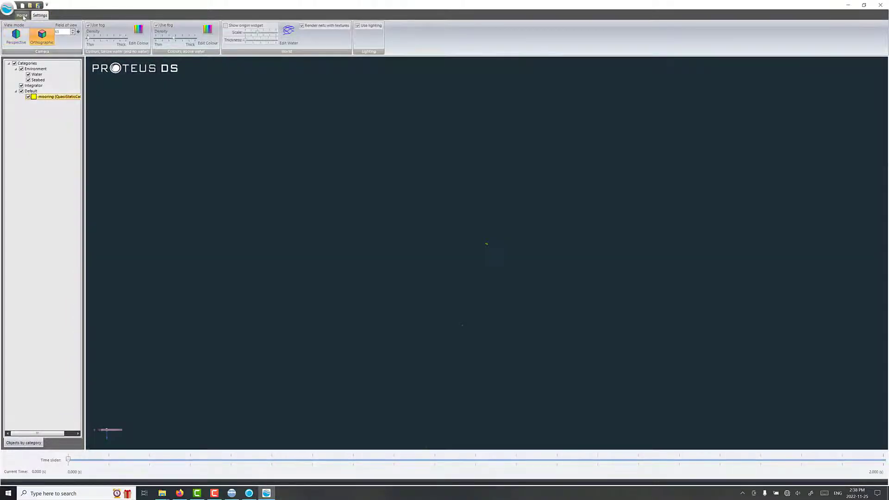
{"action": "left_click", "coordinate": [22, 15]}
{"action": "left_click", "coordinate": [226, 32]}
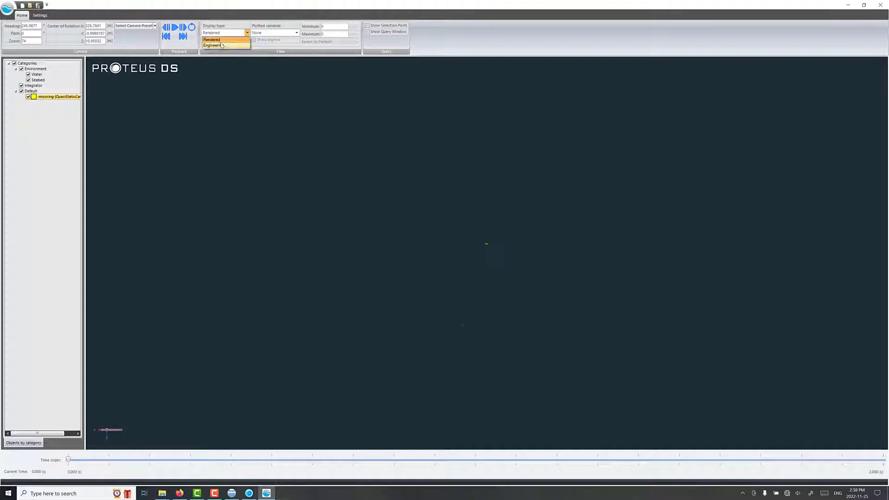
{"action": "left_click", "coordinate": [217, 46]}
{"action": "left_click", "coordinate": [136, 25]}
{"action": "left_click", "coordinate": [128, 48]}
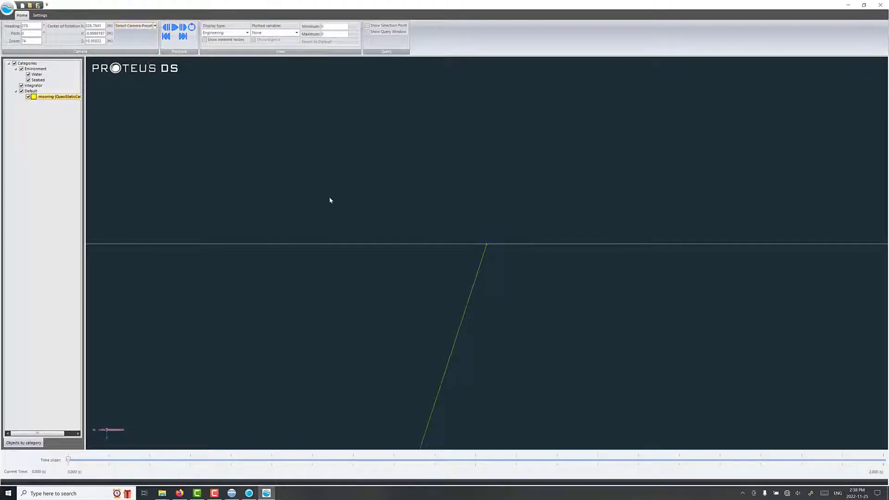
{"action": "scroll", "coordinate": [323, 225], "scroll_direction": "up", "scroll_amount": 2}
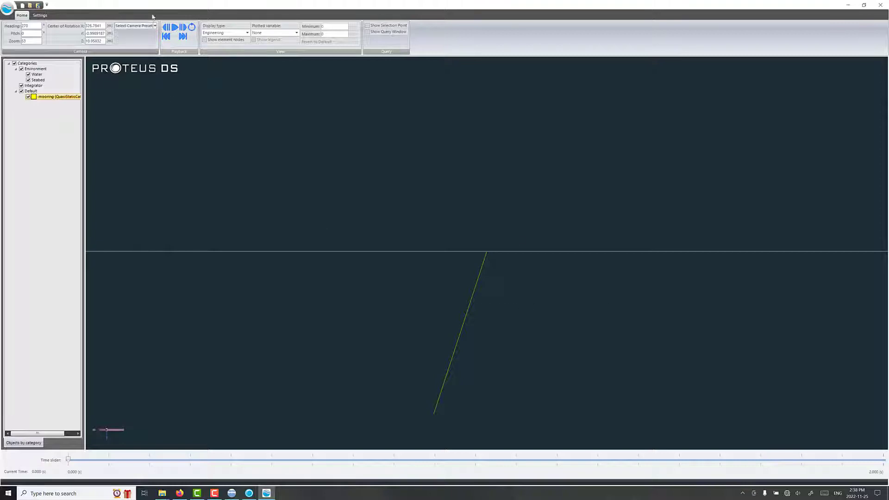
- Advance the results to 1 s and plot the mooring's Tension with the legend shown
{"action": "left_click", "coordinate": [183, 27]}
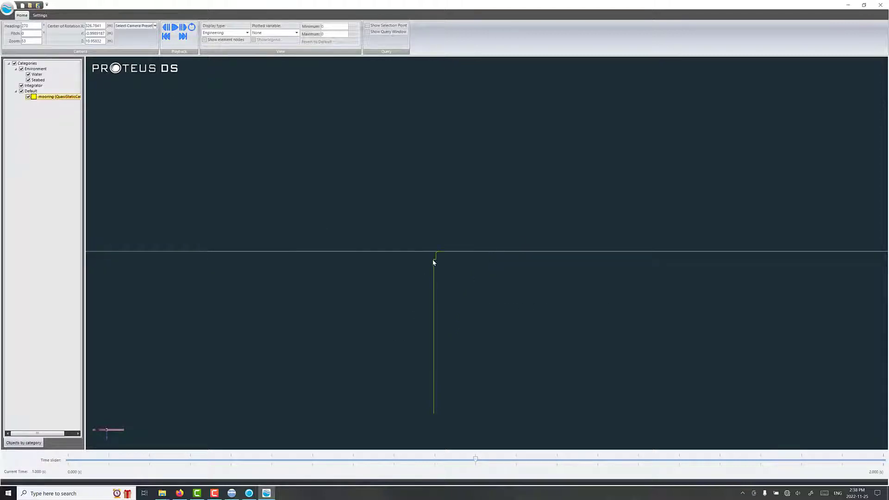
{"action": "left_click", "coordinate": [296, 33]}
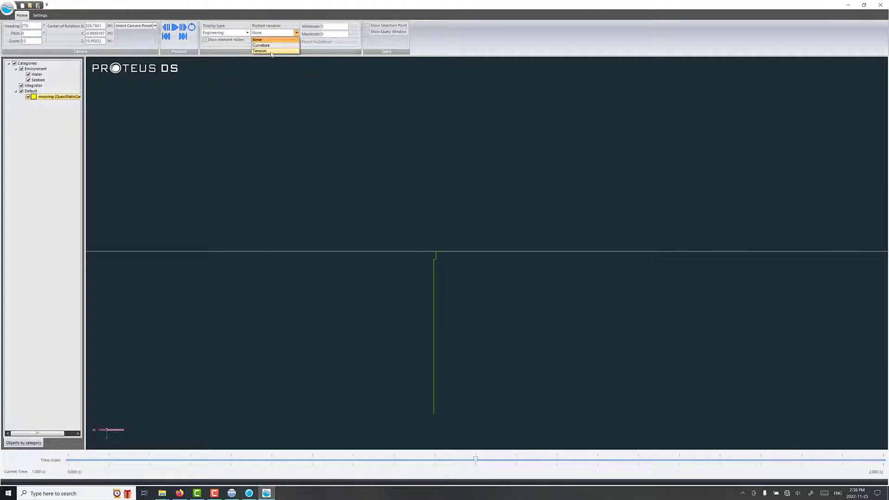
{"action": "left_click", "coordinate": [267, 50]}
{"action": "left_click", "coordinate": [254, 40]}
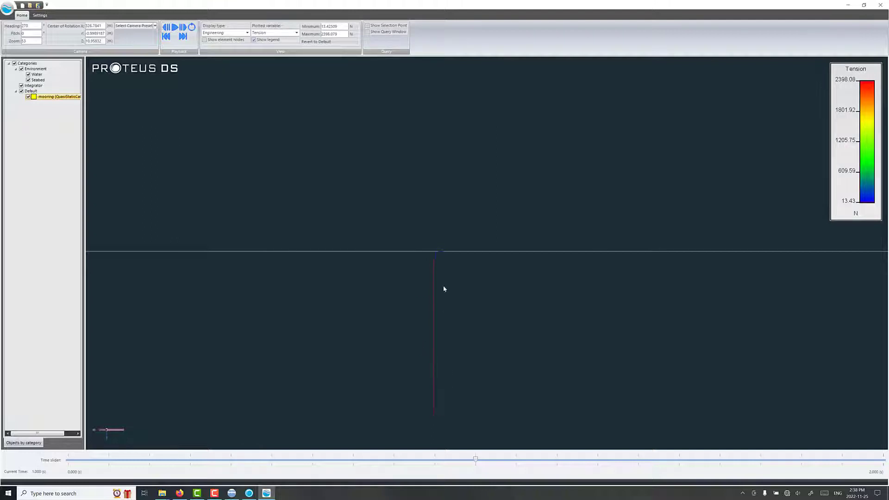
- Advance the results to 2 s and set the plotted variable to None
{"action": "left_click", "coordinate": [183, 29]}
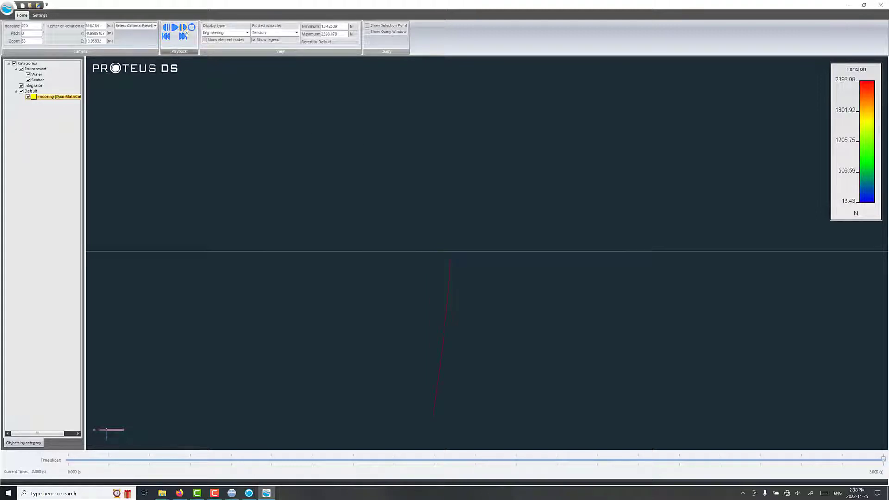
{"action": "left_click", "coordinate": [273, 33]}
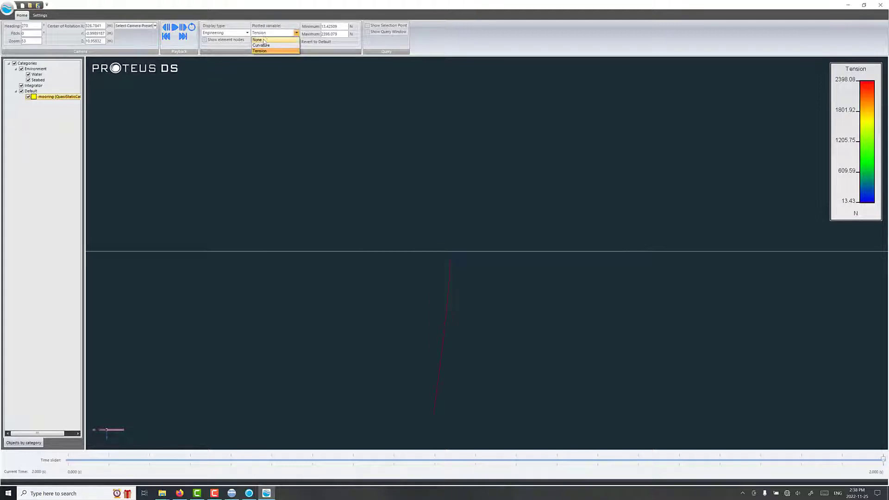
{"action": "left_click", "coordinate": [269, 39]}
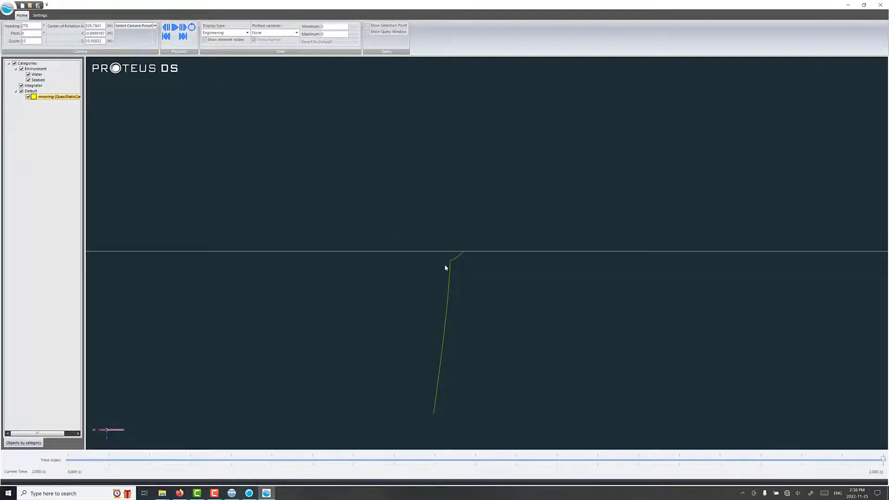
- Center the view on the mooring's surface buoy and examine its orientation and the upper mooring line up close and from oblique angles
{"action": "scroll", "coordinate": [449, 262], "scroll_direction": "up", "scroll_amount": 3}
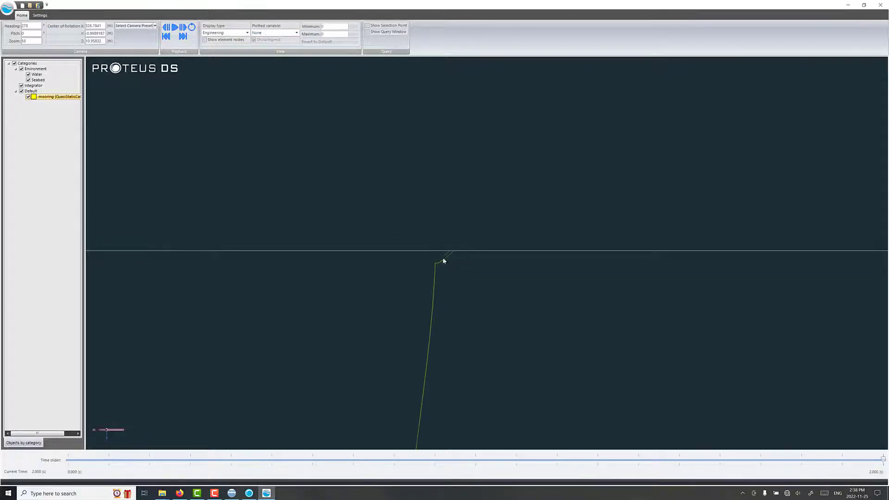
{"action": "scroll", "coordinate": [383, 268], "scroll_direction": "up", "scroll_amount": 3}
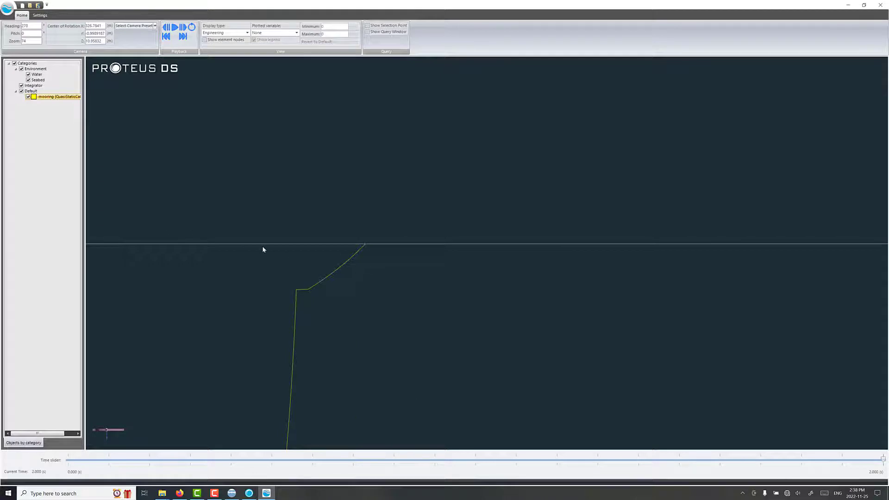
{"action": "double_click", "coordinate": [50, 97]}
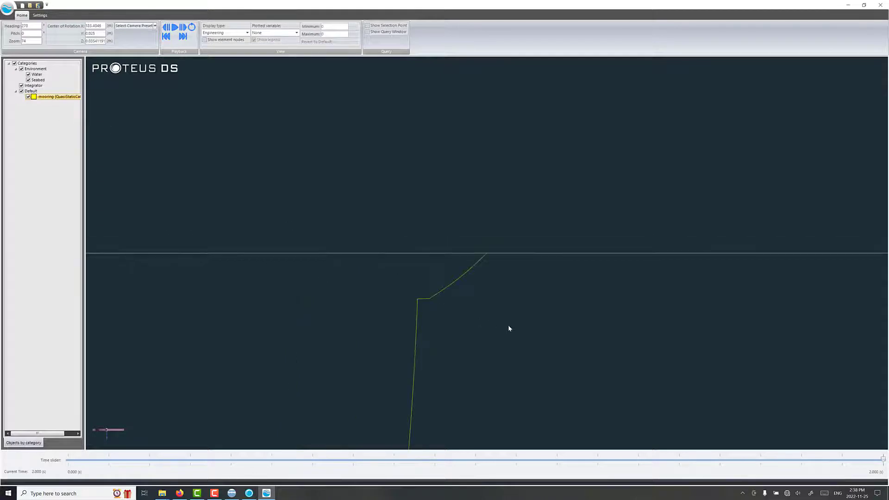
{"action": "scroll", "coordinate": [508, 319], "scroll_direction": "up", "scroll_amount": 4}
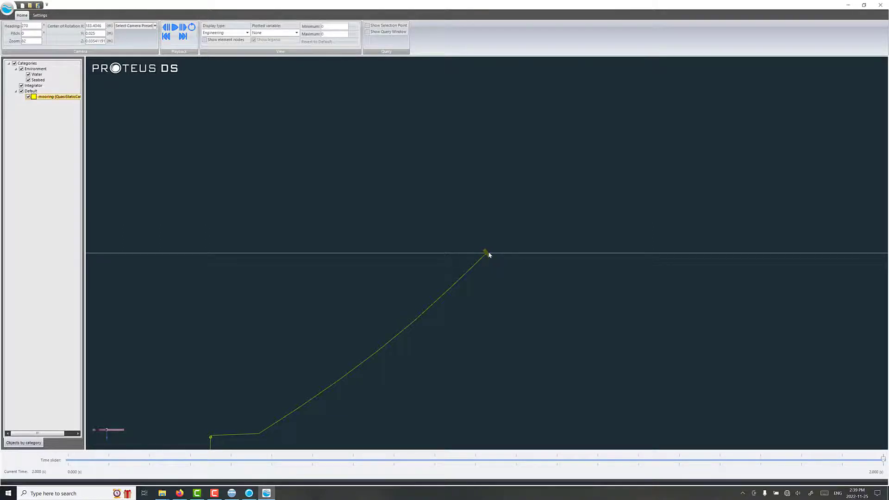
{"action": "scroll", "coordinate": [485, 259], "scroll_direction": "up", "scroll_amount": 4}
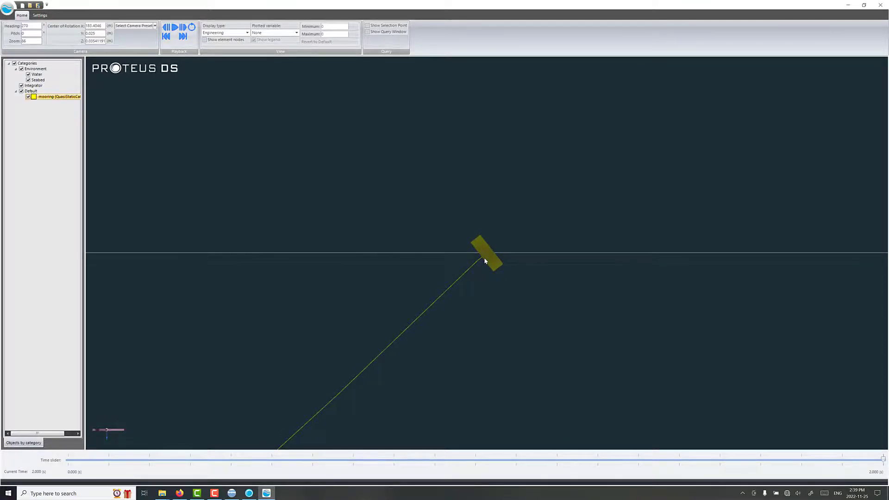
{"action": "middle_click_drag", "start_coordinate": [484, 262], "coordinate": [504, 275]}
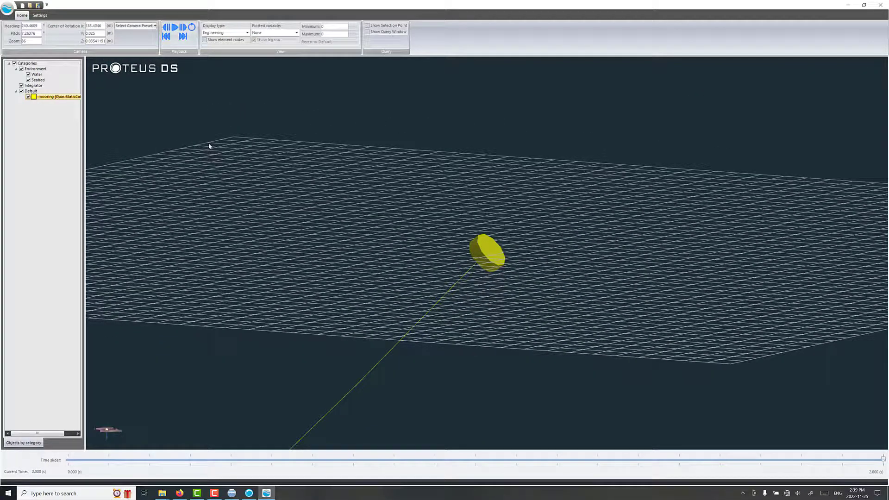
{"action": "scroll", "coordinate": [476, 269], "scroll_direction": "down", "scroll_amount": 3}
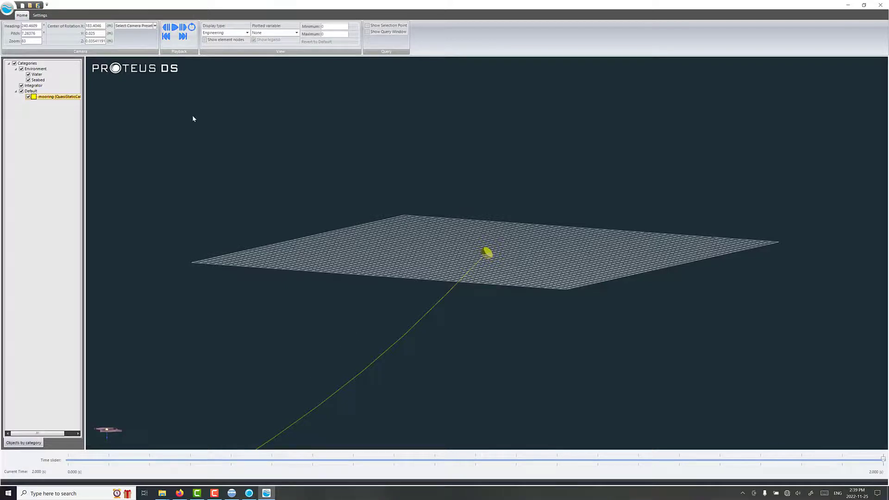
{"action": "scroll", "coordinate": [343, 282], "scroll_direction": "down", "scroll_amount": 5}
{"action": "left_click_drag", "start_coordinate": [376, 292], "coordinate": [404, 307]}
{"action": "scroll", "coordinate": [484, 254], "scroll_direction": "up", "scroll_amount": 4}
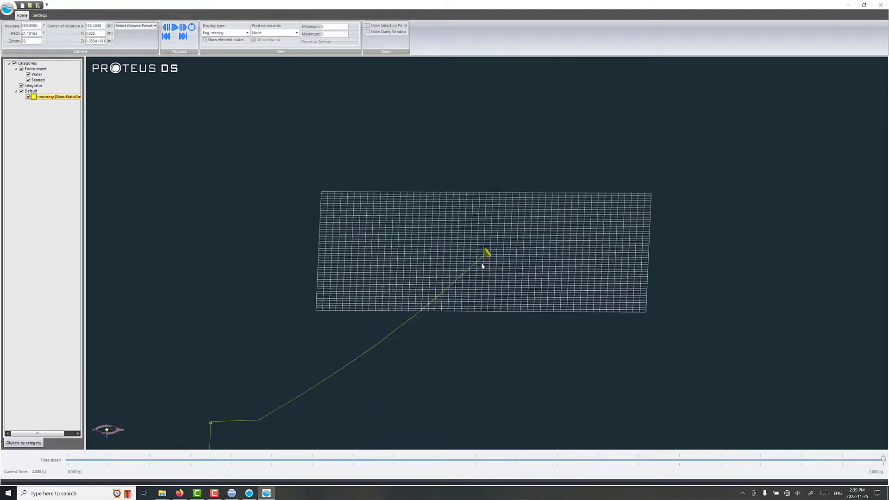